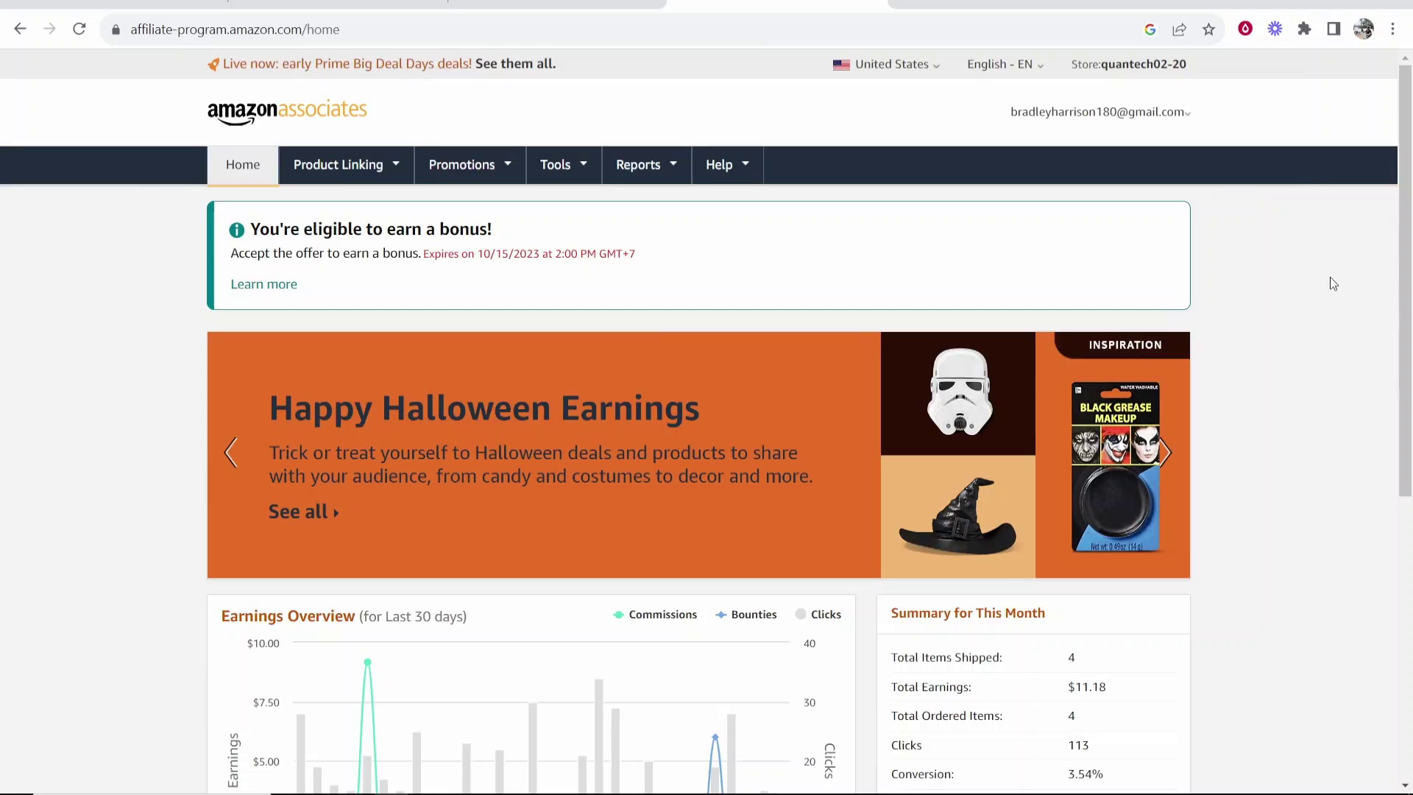
Scroll through the earnings dashboard and open the account email dropdown
{"action": "scroll", "coordinate": [1100, 283], "scroll_direction": "down", "scroll_amount": 3}
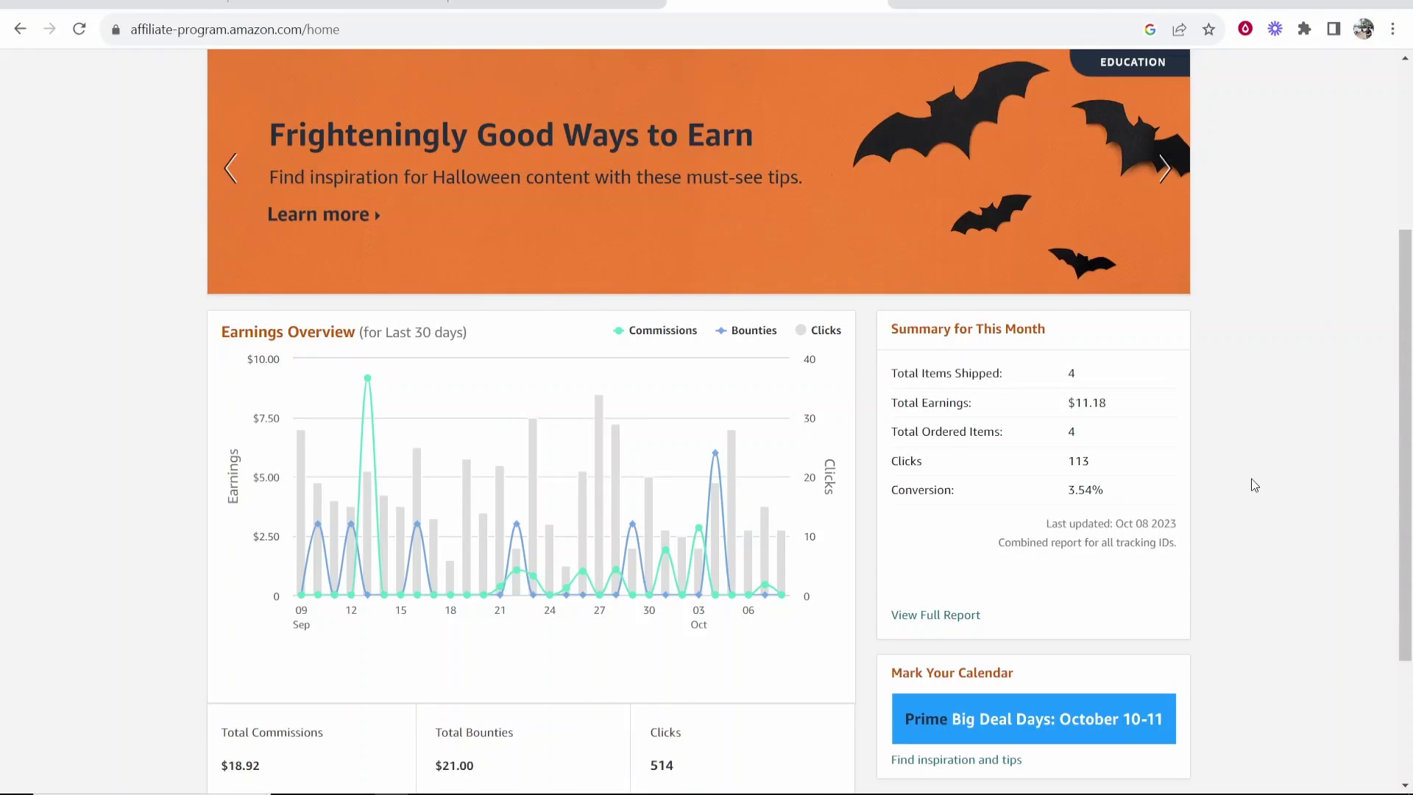
{"action": "scroll", "coordinate": [1251, 479], "scroll_direction": "up", "scroll_amount": 4}
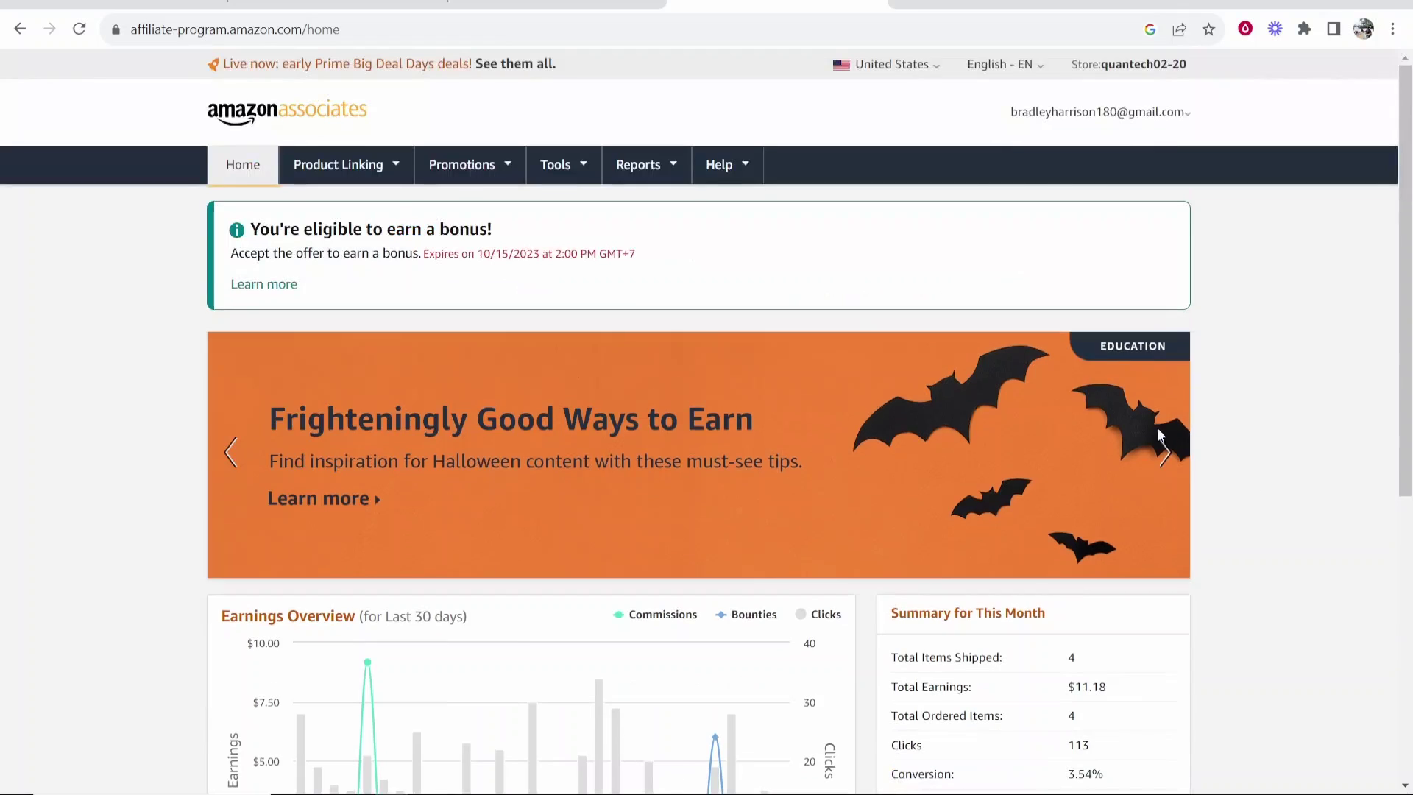
{"action": "left_click", "coordinate": [1133, 112]}
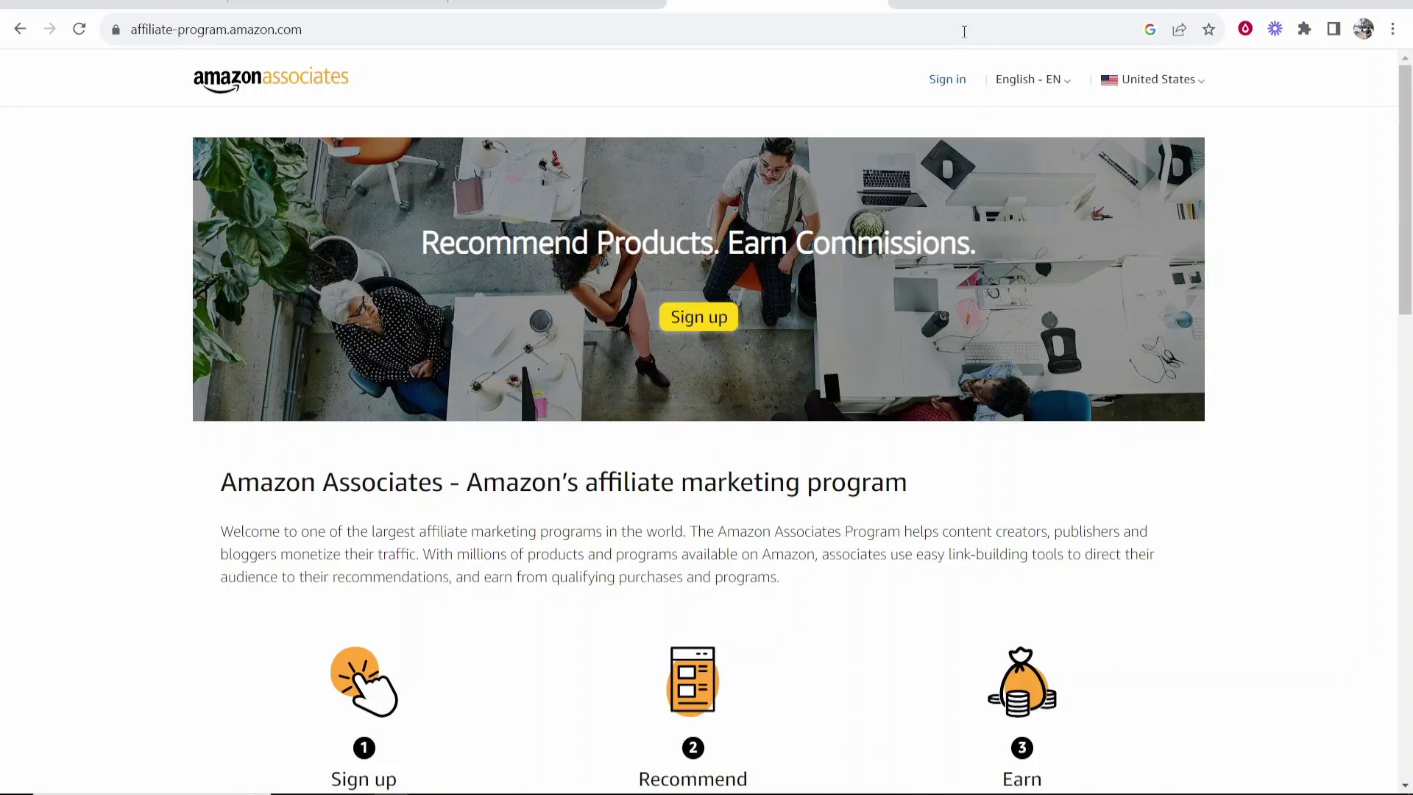
Search 'amazon associates' in a new tab and open the Associates Central result
{"action": "key", "text": "ctrl+t"}
{"action": "type", "text": "amazo"}
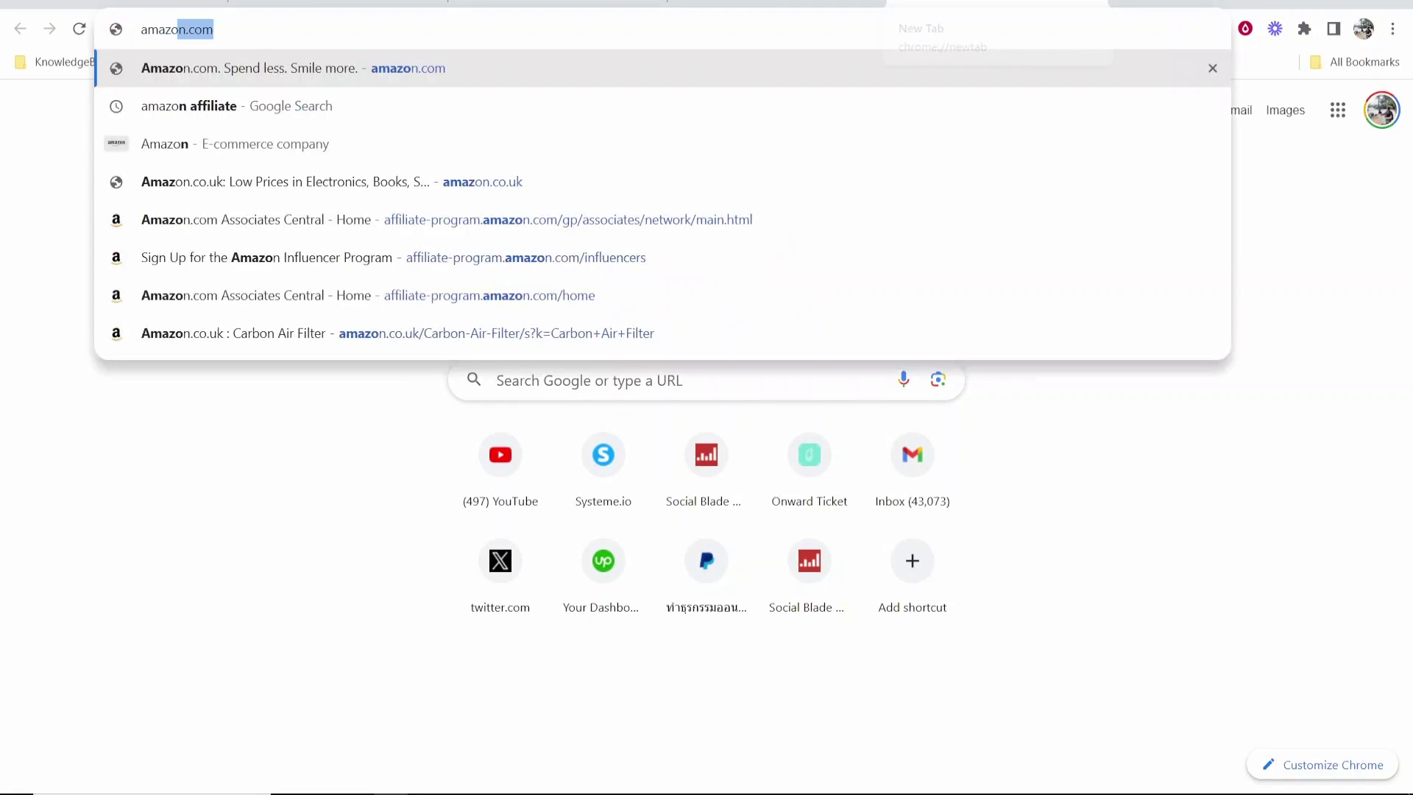
{"action": "type", "text": "n associates"}
{"action": "key", "text": "Return"}
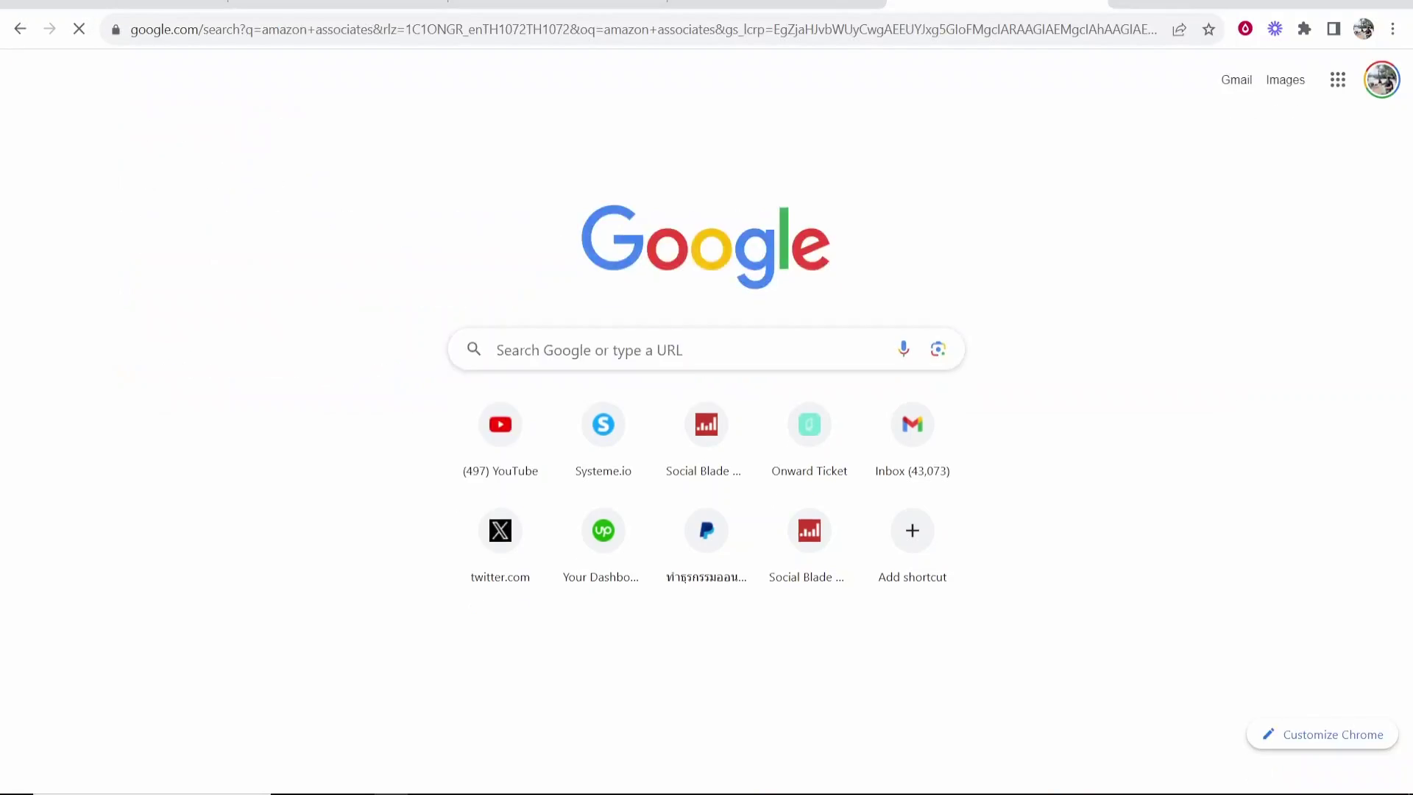
{"action": "left_click", "coordinate": [316, 280]}
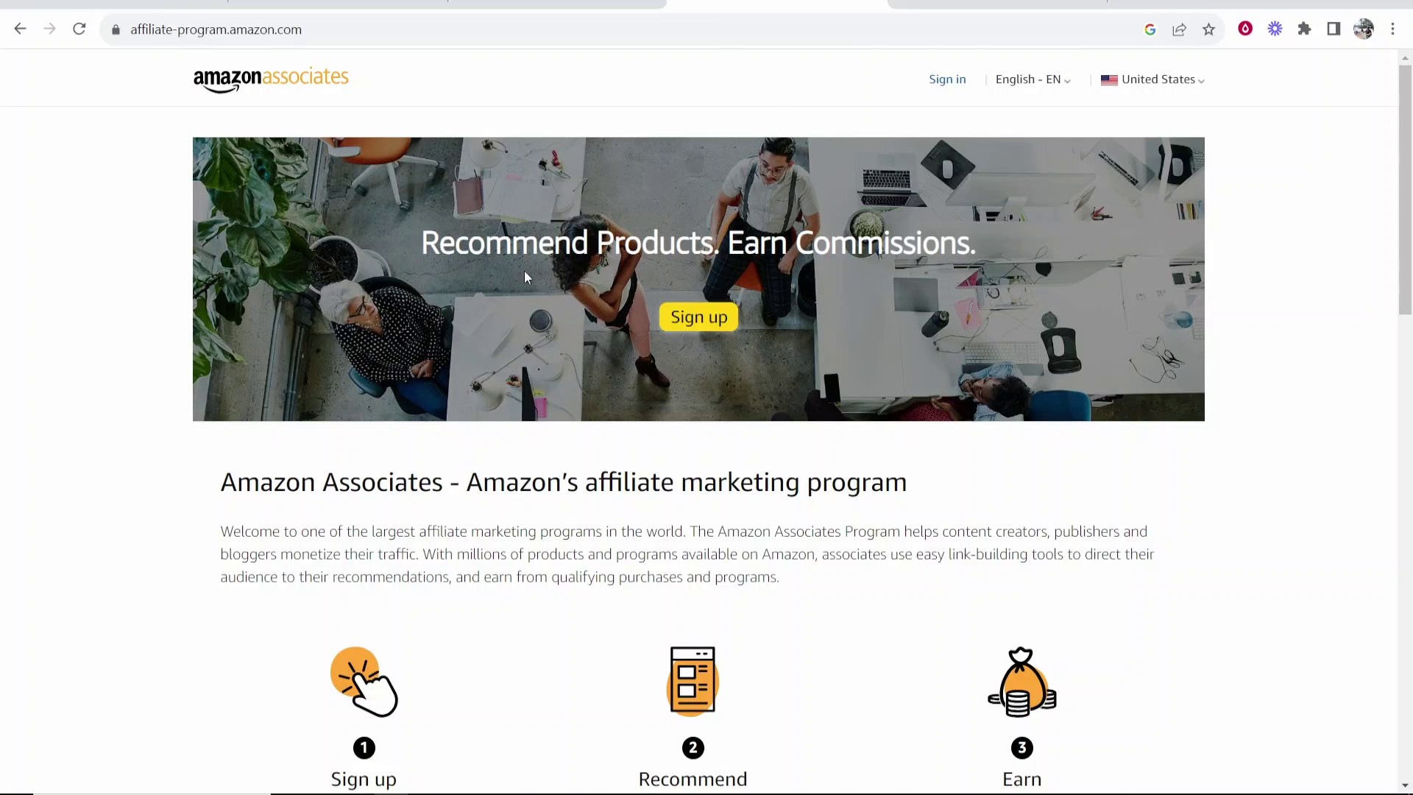
Sign up to reach the Account Information step of account creation
{"action": "left_click_drag", "start_coordinate": [425, 226], "coordinate": [986, 250]}
{"action": "left_click", "coordinate": [986, 250]}
{"action": "left_click", "coordinate": [702, 317]}
{"action": "left_click", "coordinate": [713, 326]}
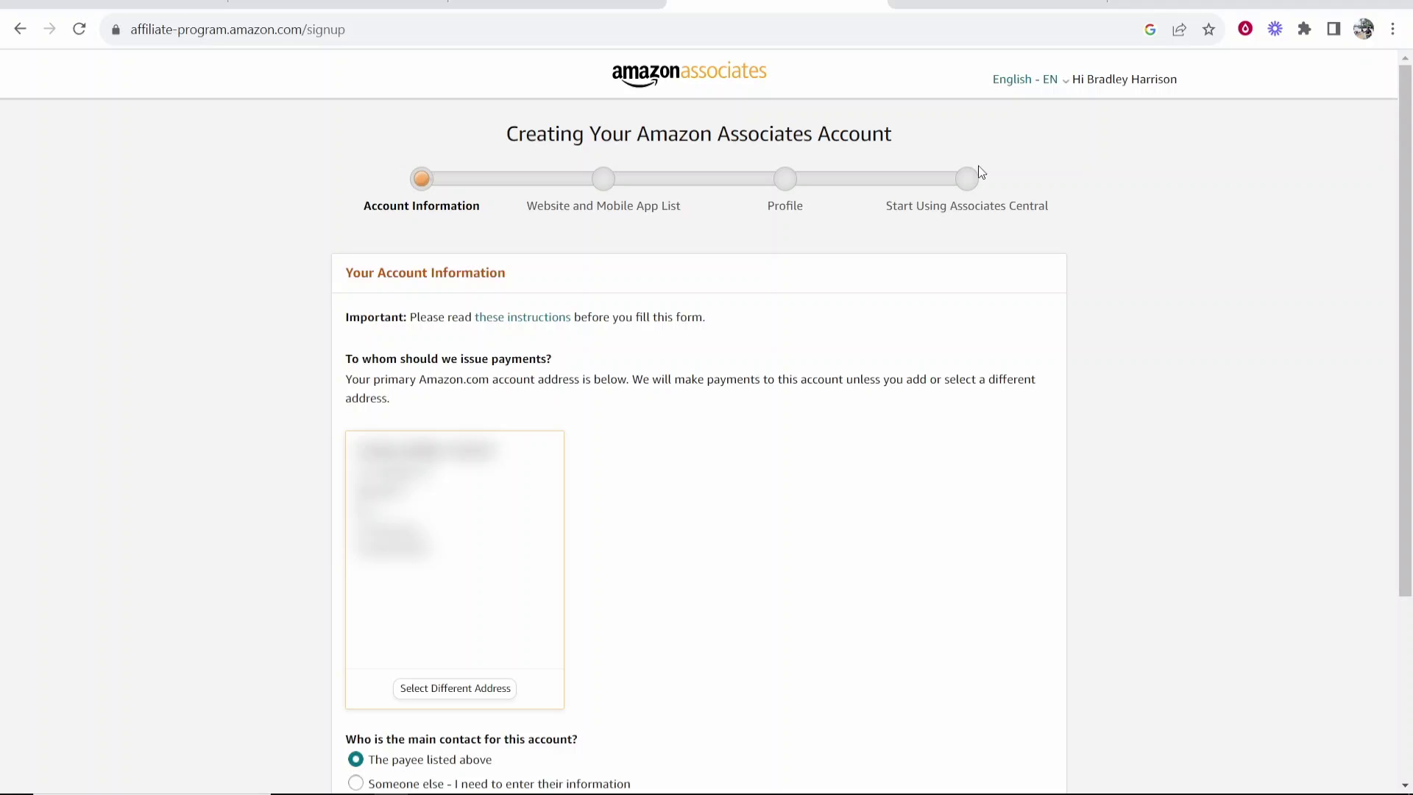
Keep 'The payee listed above' as main contact and continue to the Website and Mobile App List
{"action": "scroll", "coordinate": [599, 420], "scroll_direction": "down", "scroll_amount": 1}
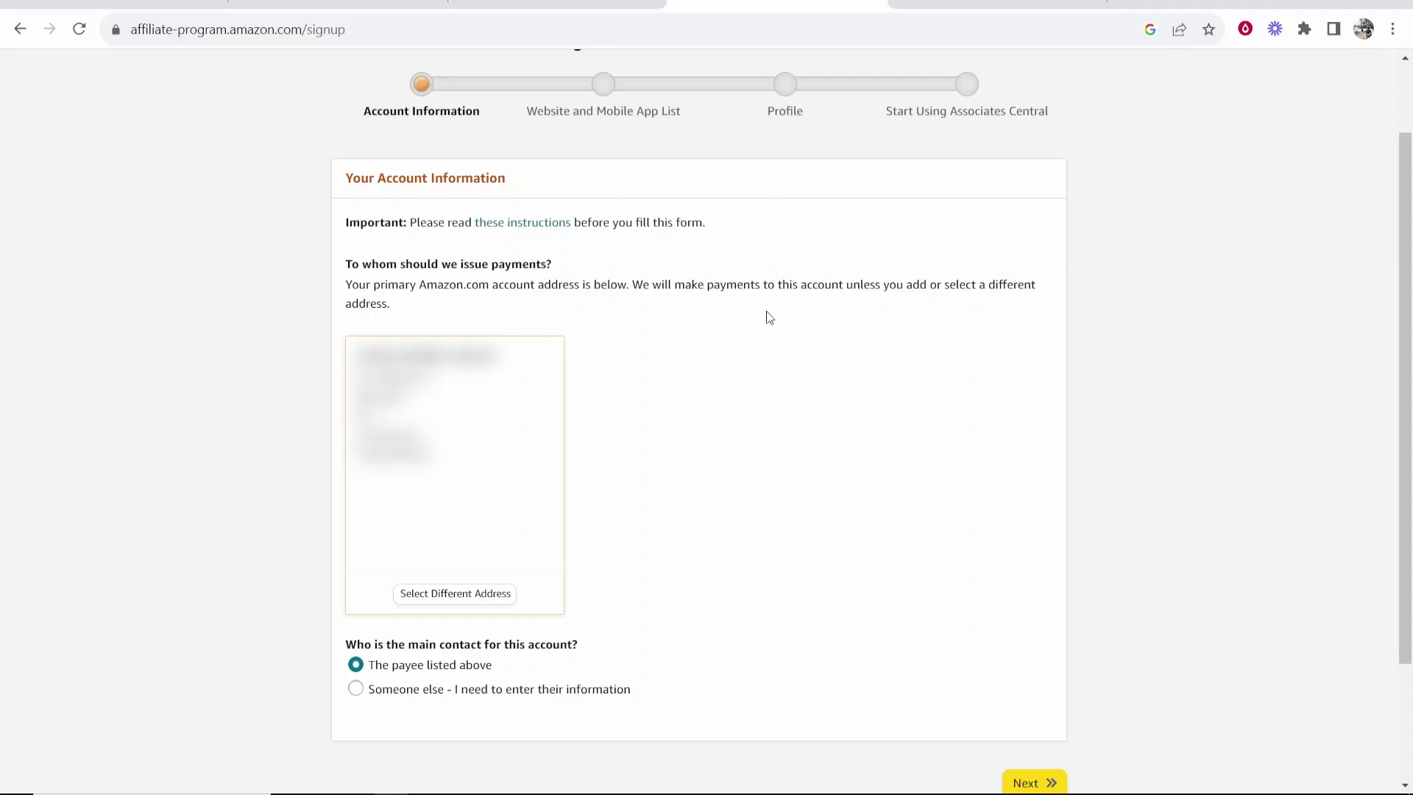
{"action": "left_click_drag", "start_coordinate": [376, 671], "coordinate": [577, 648]}
{"action": "left_click", "coordinate": [452, 316]}
{"action": "scroll", "coordinate": [837, 608], "scroll_direction": "down", "scroll_amount": 1}
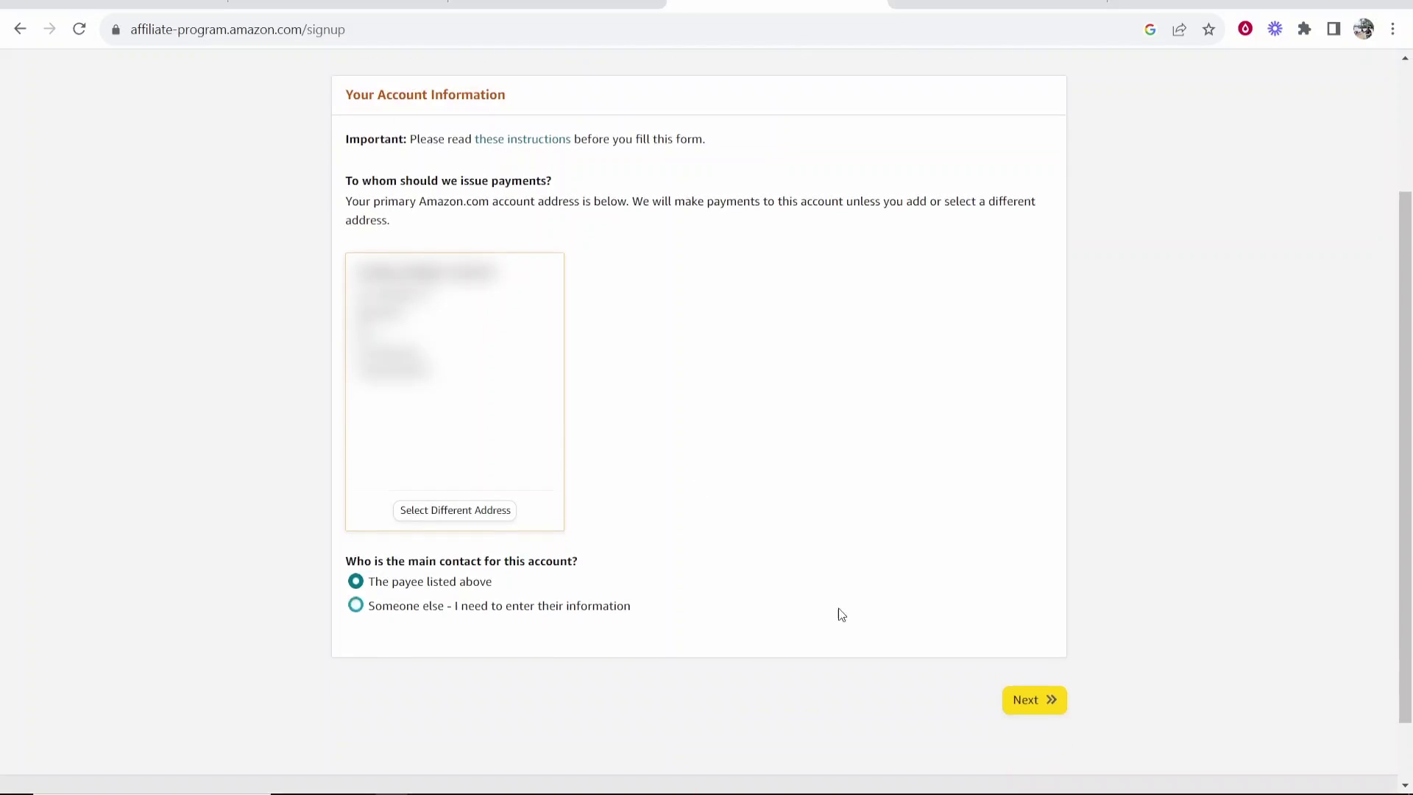
{"action": "left_click", "coordinate": [1034, 691]}
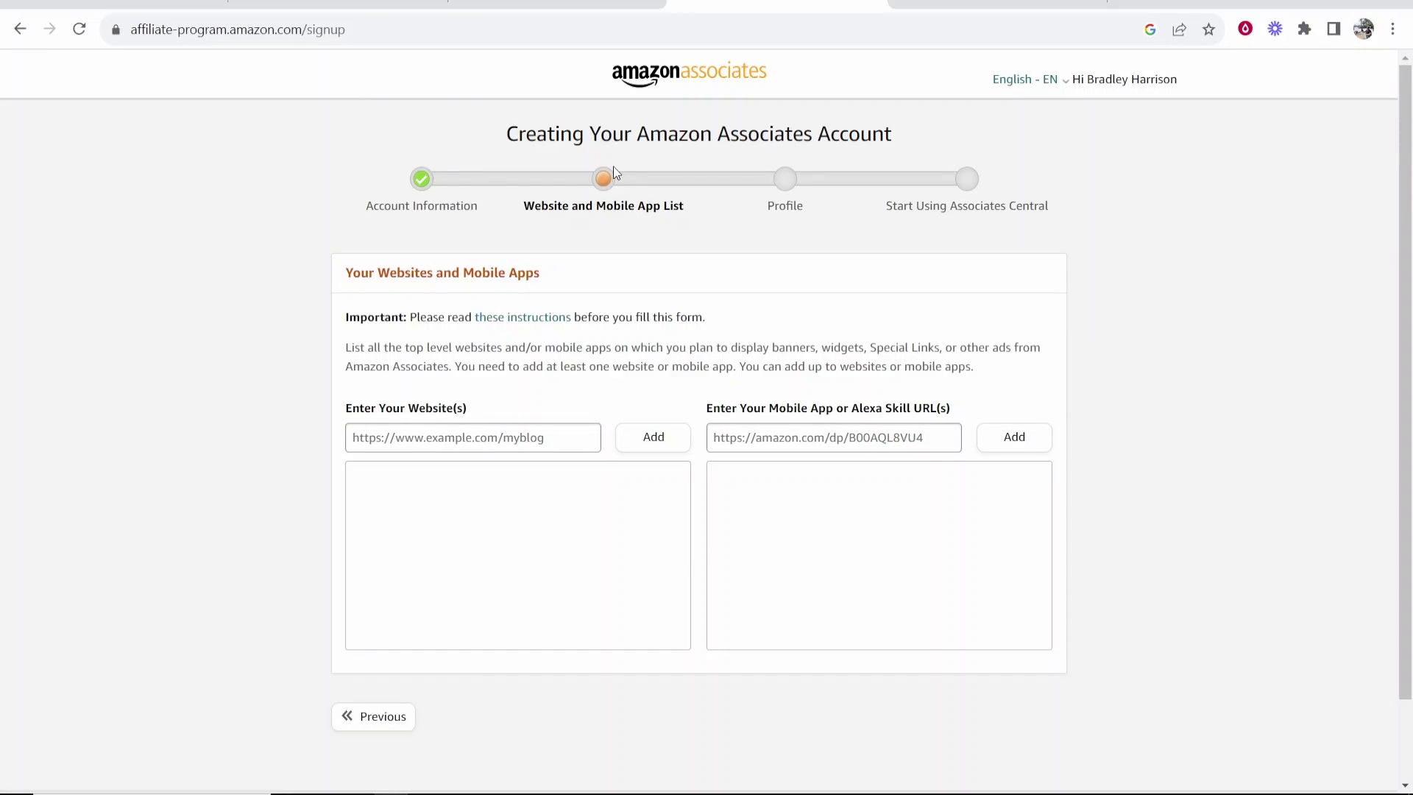
Read over the step labels and the Enter Your Website(s) field
{"action": "left_click_drag", "start_coordinate": [481, 208], "coordinate": [364, 209]}
{"action": "left_click_drag", "start_coordinate": [685, 208], "coordinate": [651, 221]}
{"action": "left_click", "coordinate": [657, 252]}
{"action": "left_click_drag", "start_coordinate": [495, 404], "coordinate": [344, 407]}
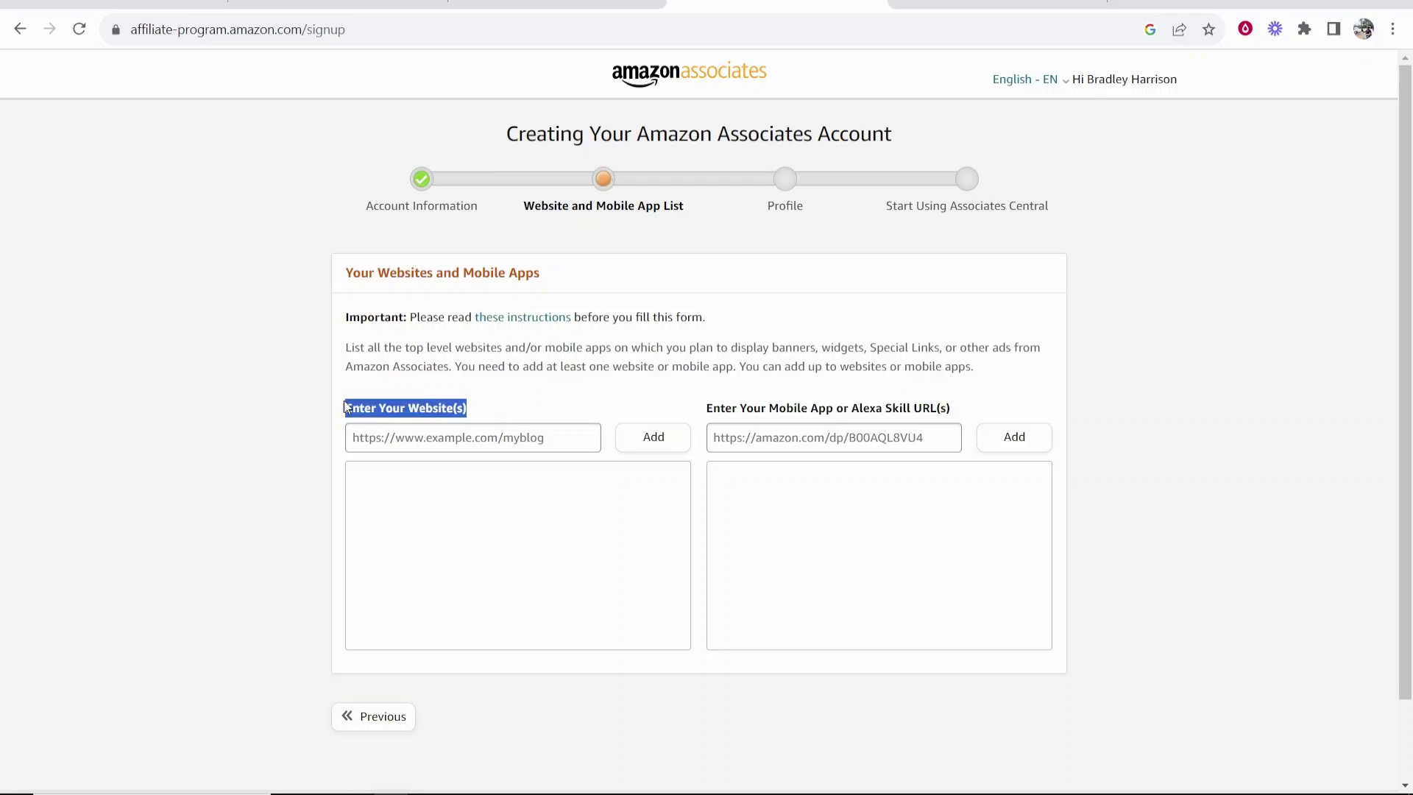
{"action": "left_click", "coordinate": [350, 409]}
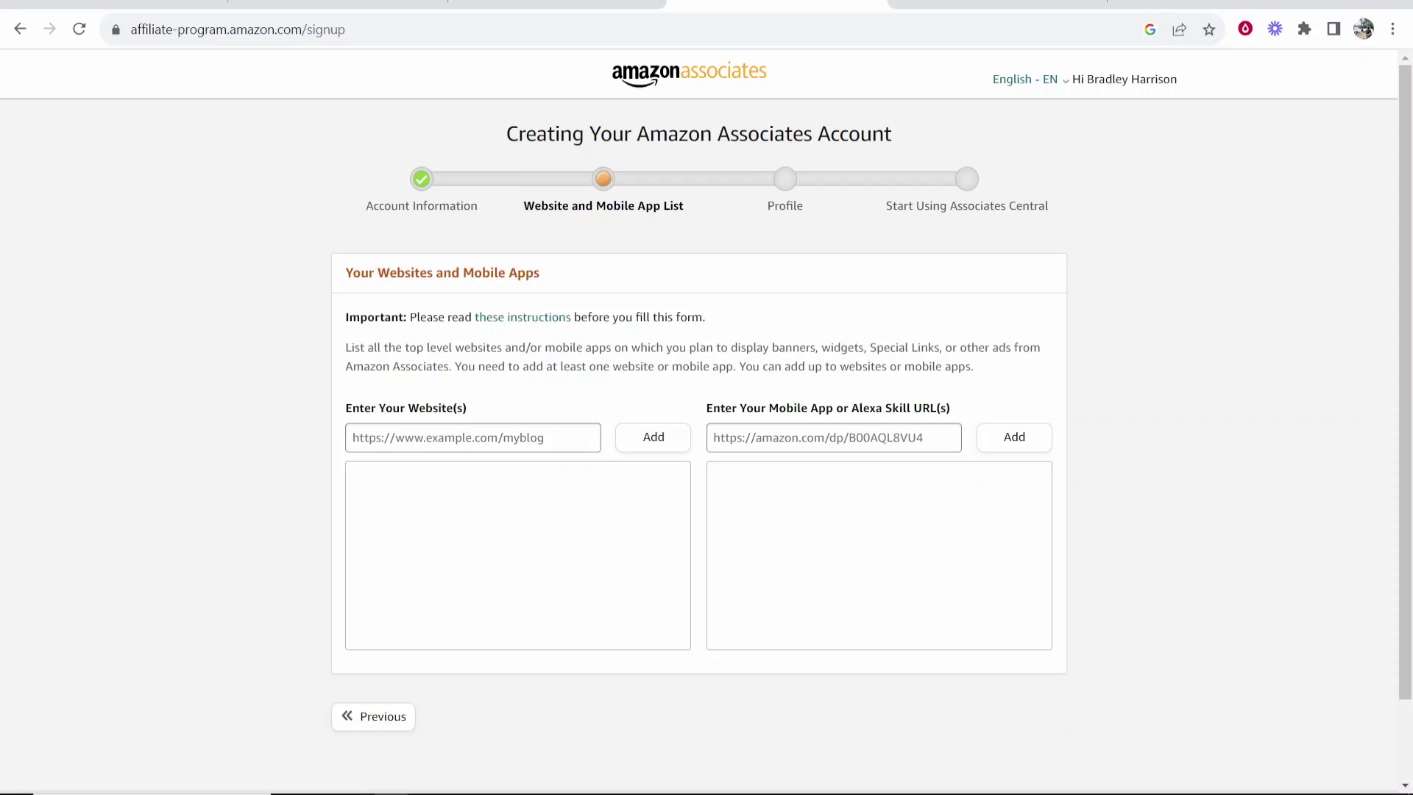
Copy the KnowledgeBase YouTube channel page's URL from the address bar
{"action": "key", "text": "ctrl+Tab"}
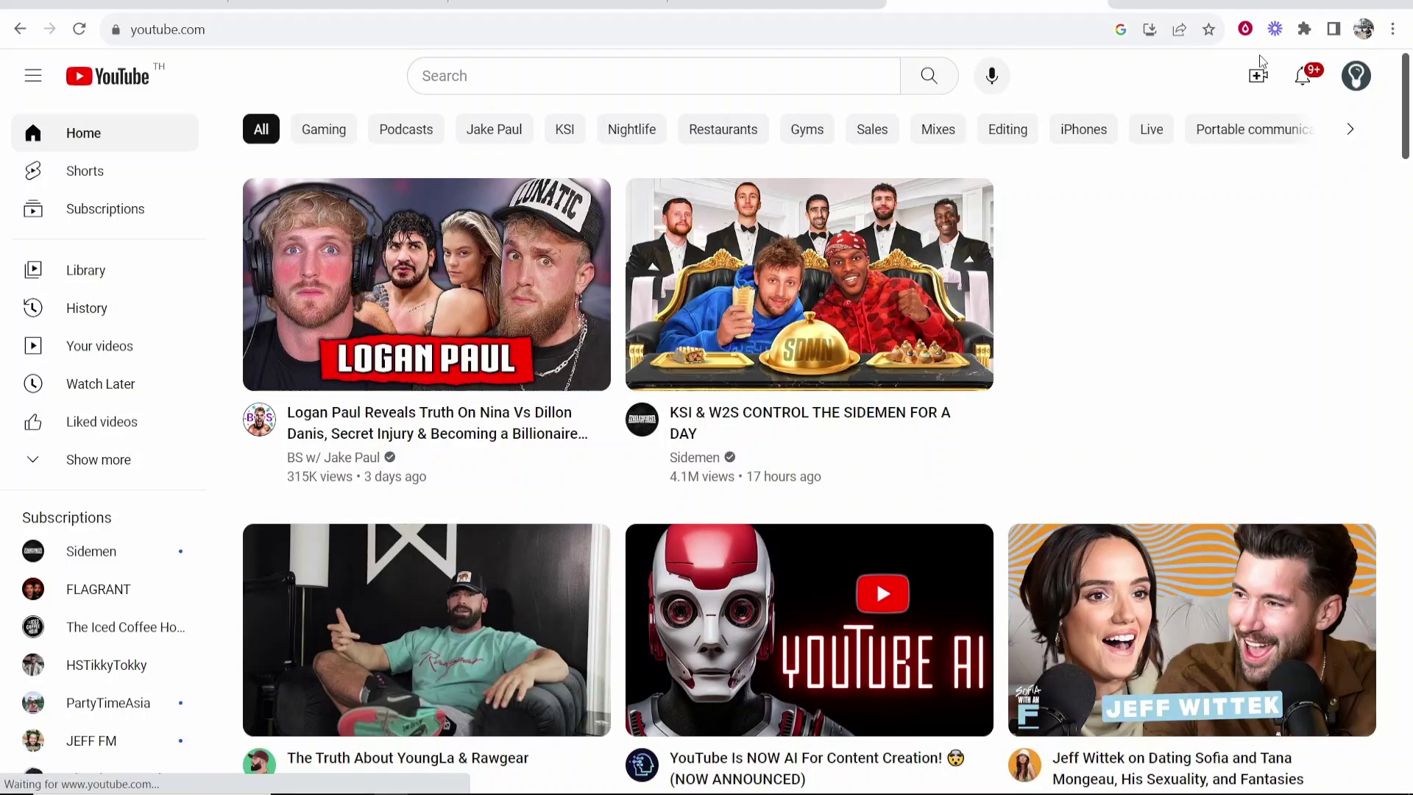
{"action": "left_click", "coordinate": [1356, 76]}
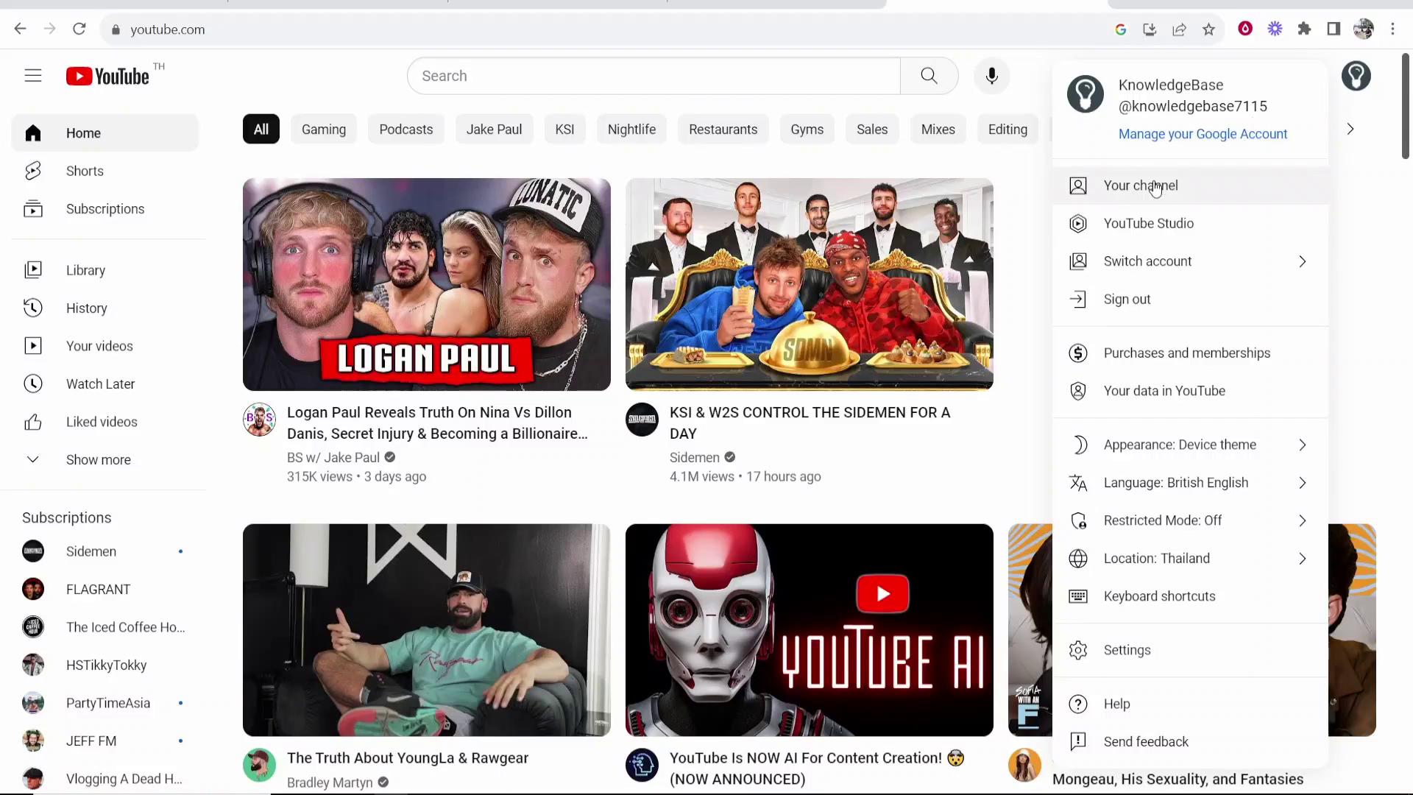
{"action": "left_click", "coordinate": [1156, 185]}
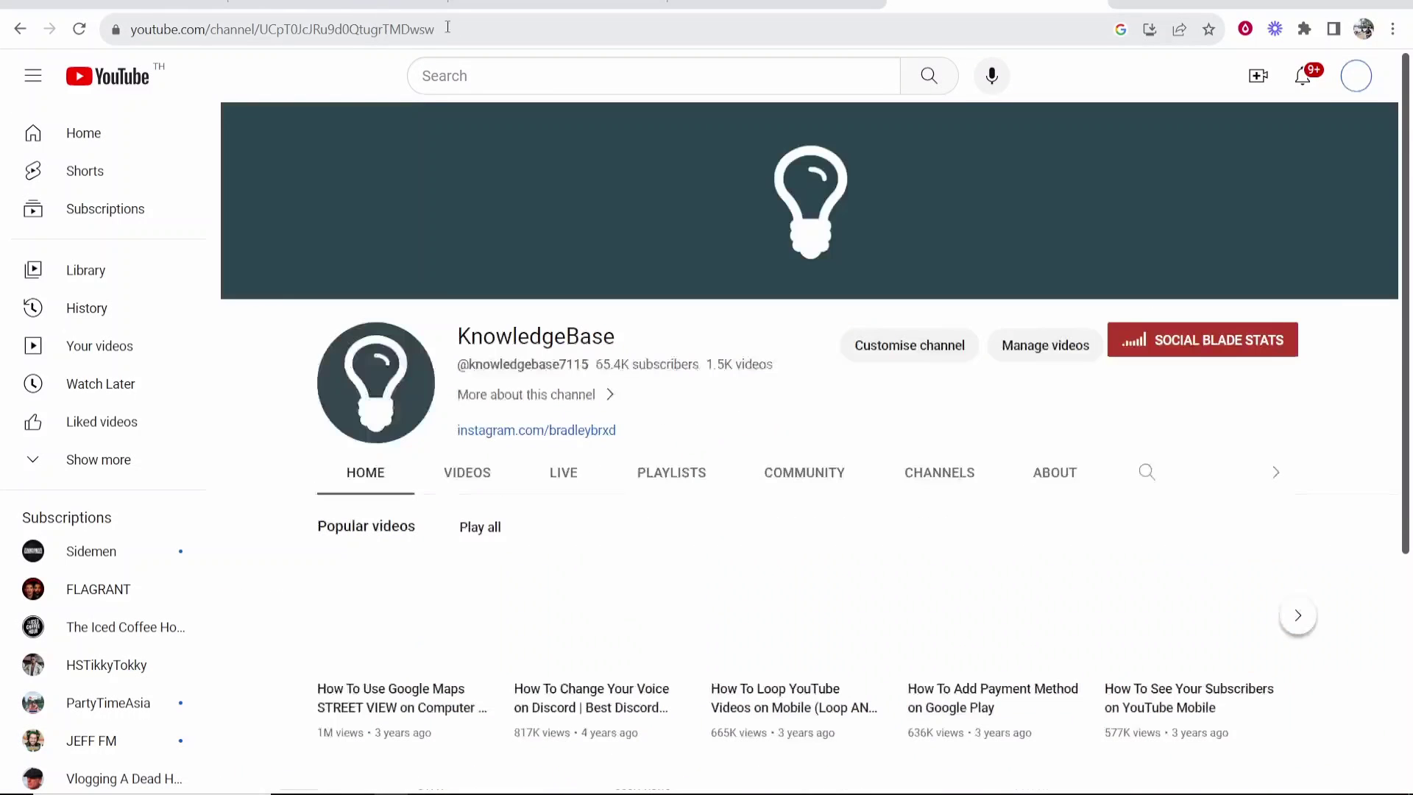
{"action": "left_click", "coordinate": [447, 28]}
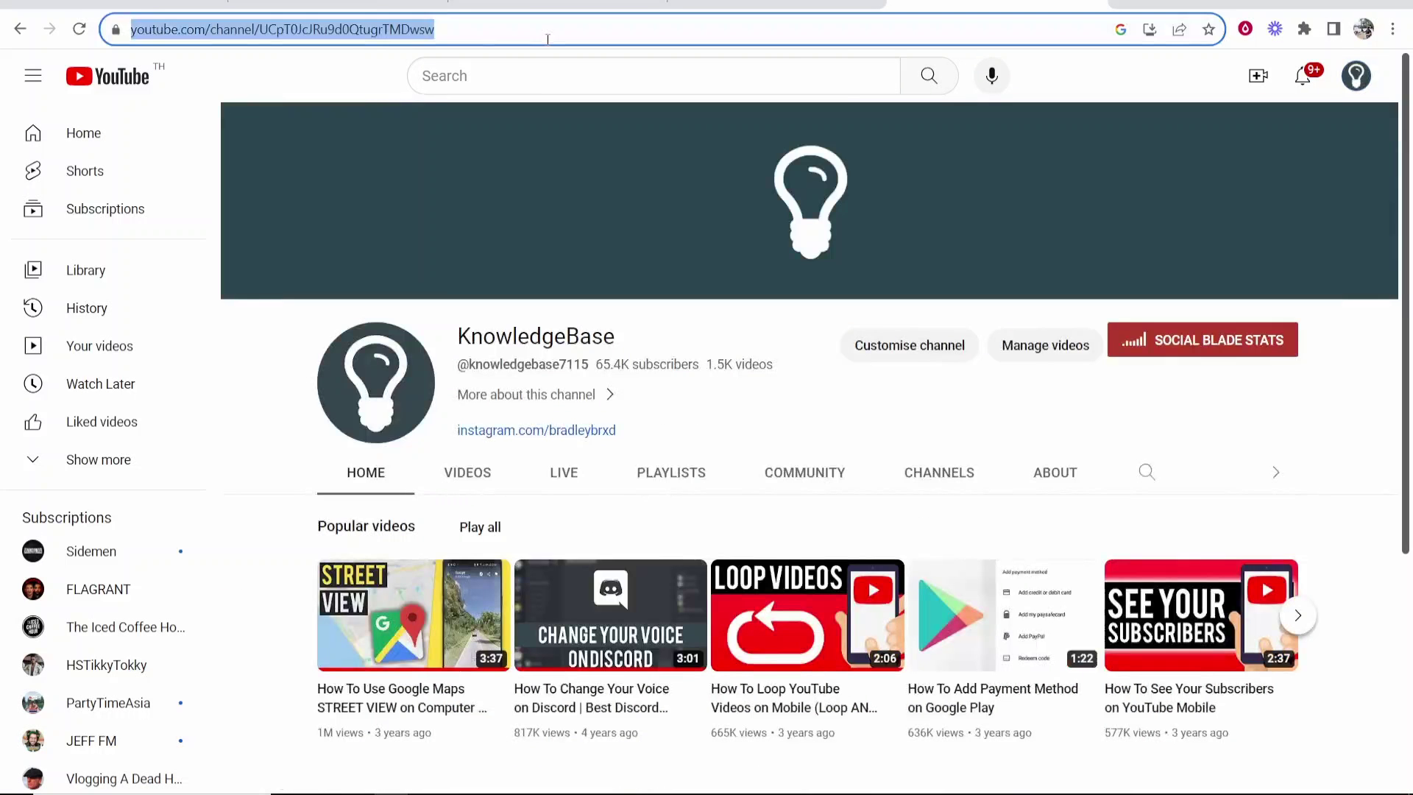
{"action": "right_click", "coordinate": [543, 35]}
{"action": "left_click", "coordinate": [574, 154]}
Paste the YouTube channel URL into the website list, add it, and continue
{"action": "left_click", "coordinate": [810, 3]}
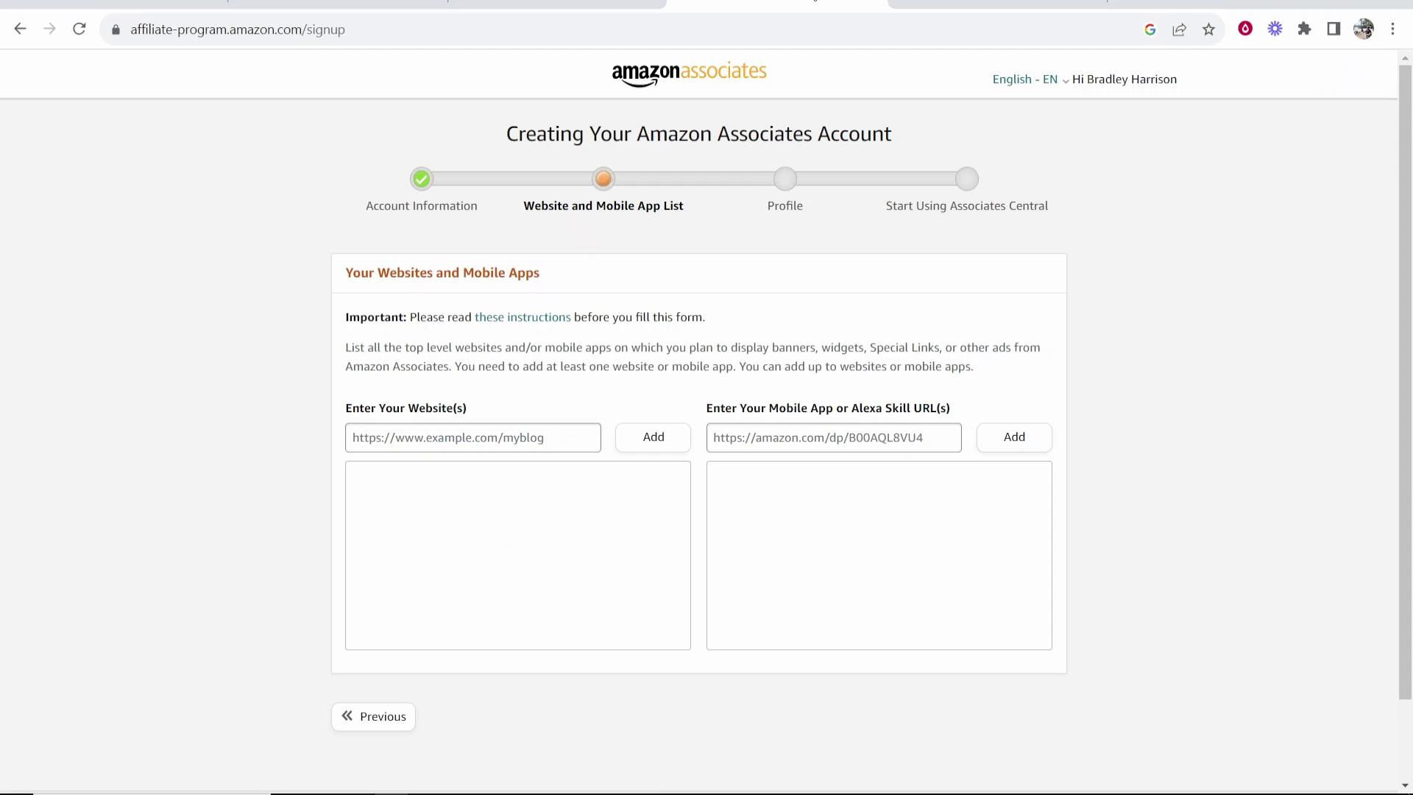
{"action": "left_click", "coordinate": [546, 436]}
{"action": "key", "text": "ctrl+v"}
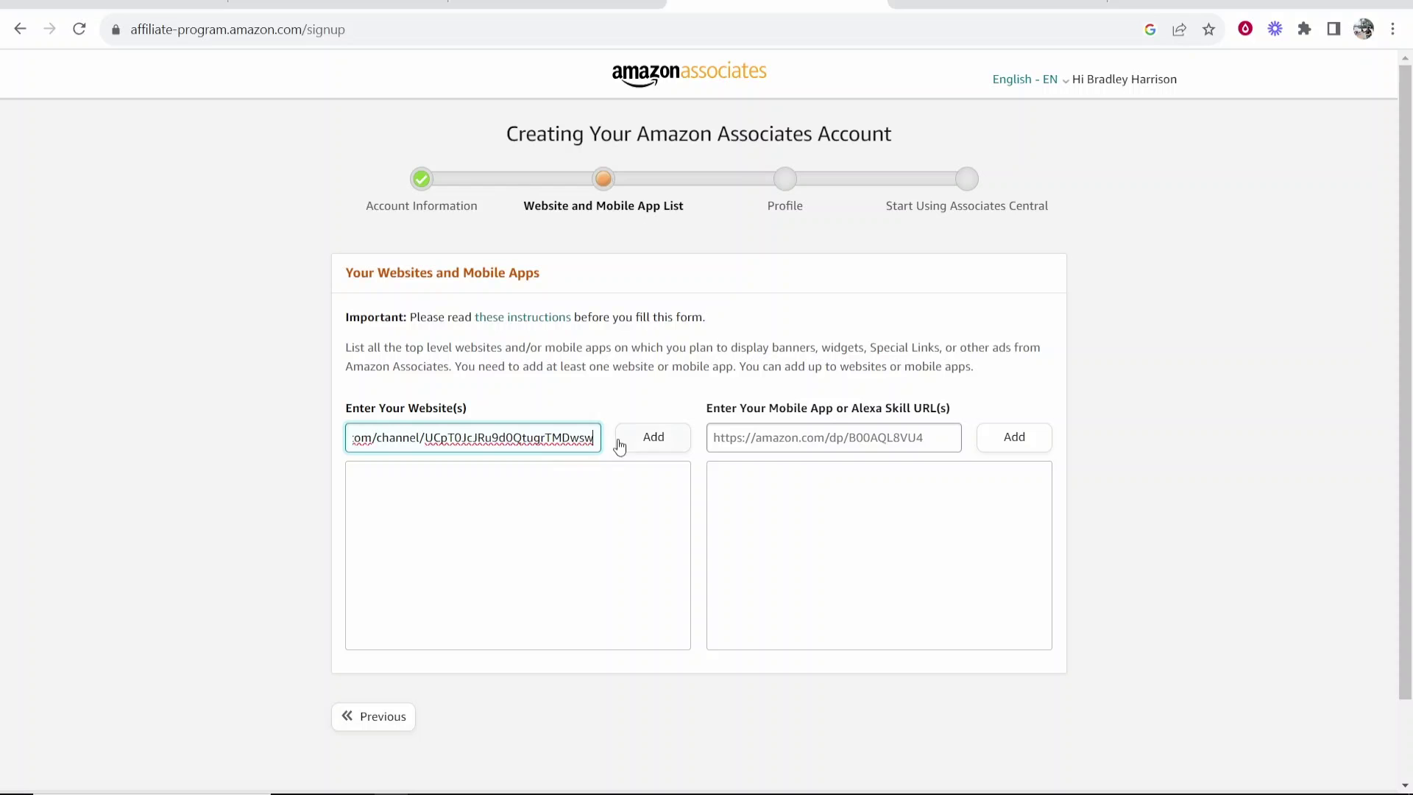
{"action": "left_click", "coordinate": [655, 445]}
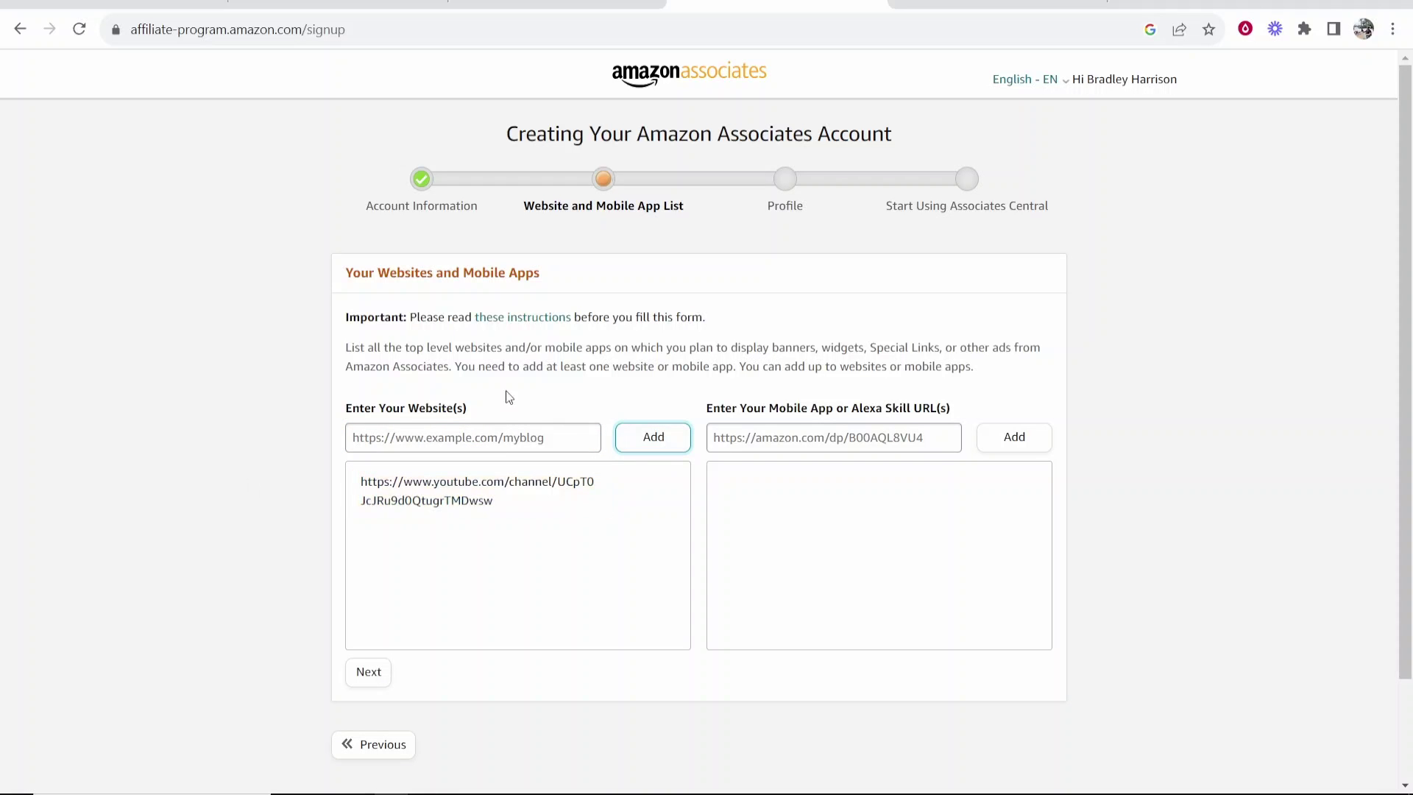
{"action": "left_click", "coordinate": [367, 673]}
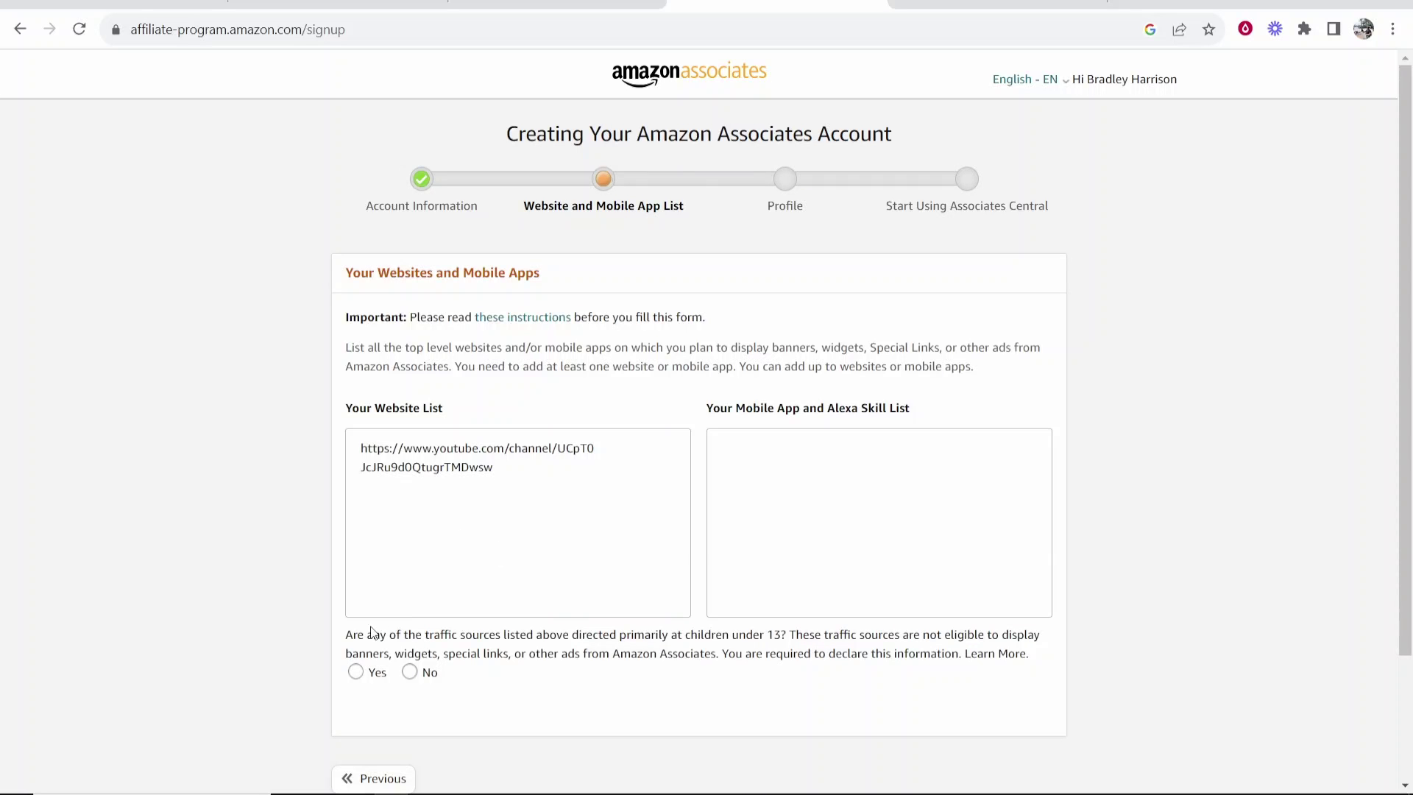
Answer No to the under-13 audience question and confirm the website list
{"action": "left_click_drag", "start_coordinate": [344, 641], "coordinate": [617, 634]}
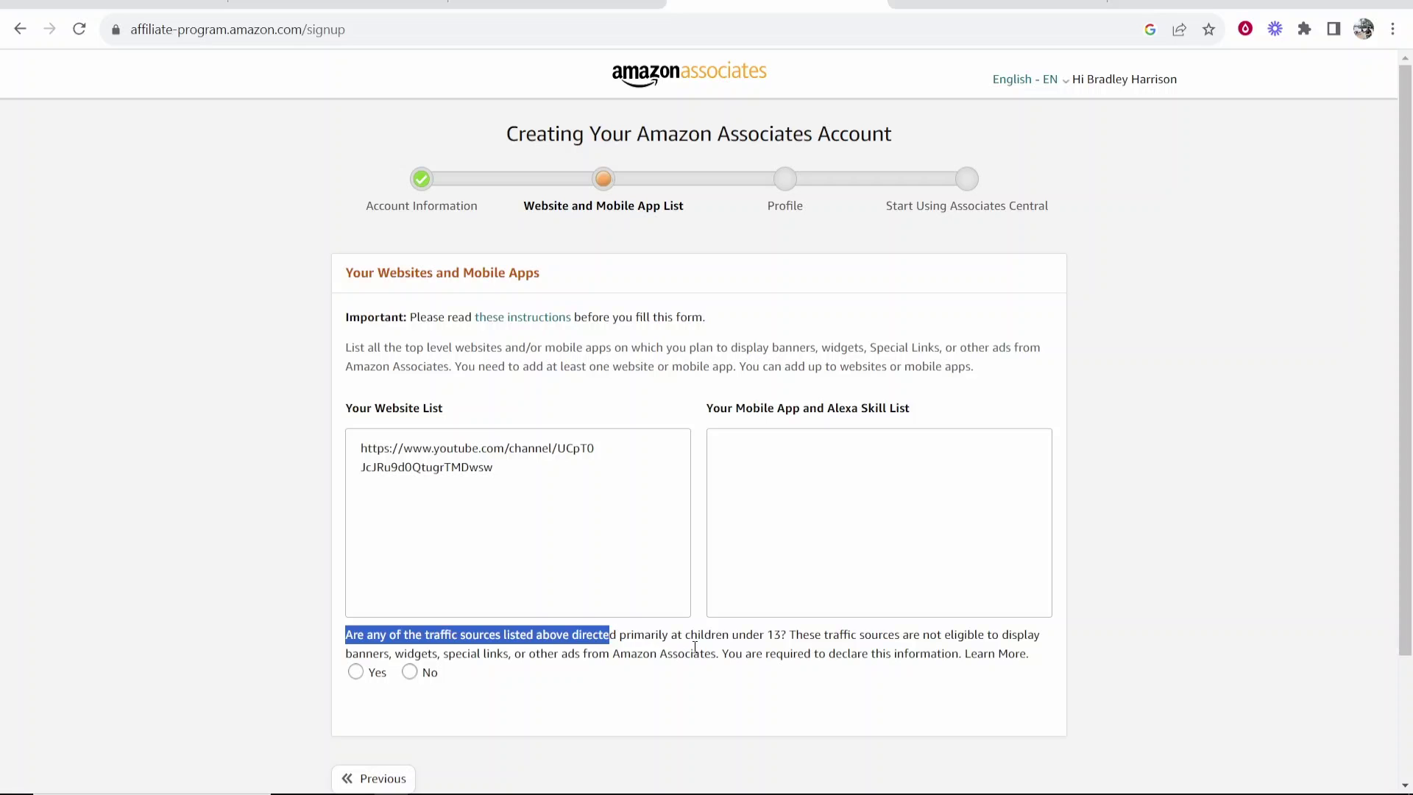
{"action": "left_click", "coordinate": [744, 660]}
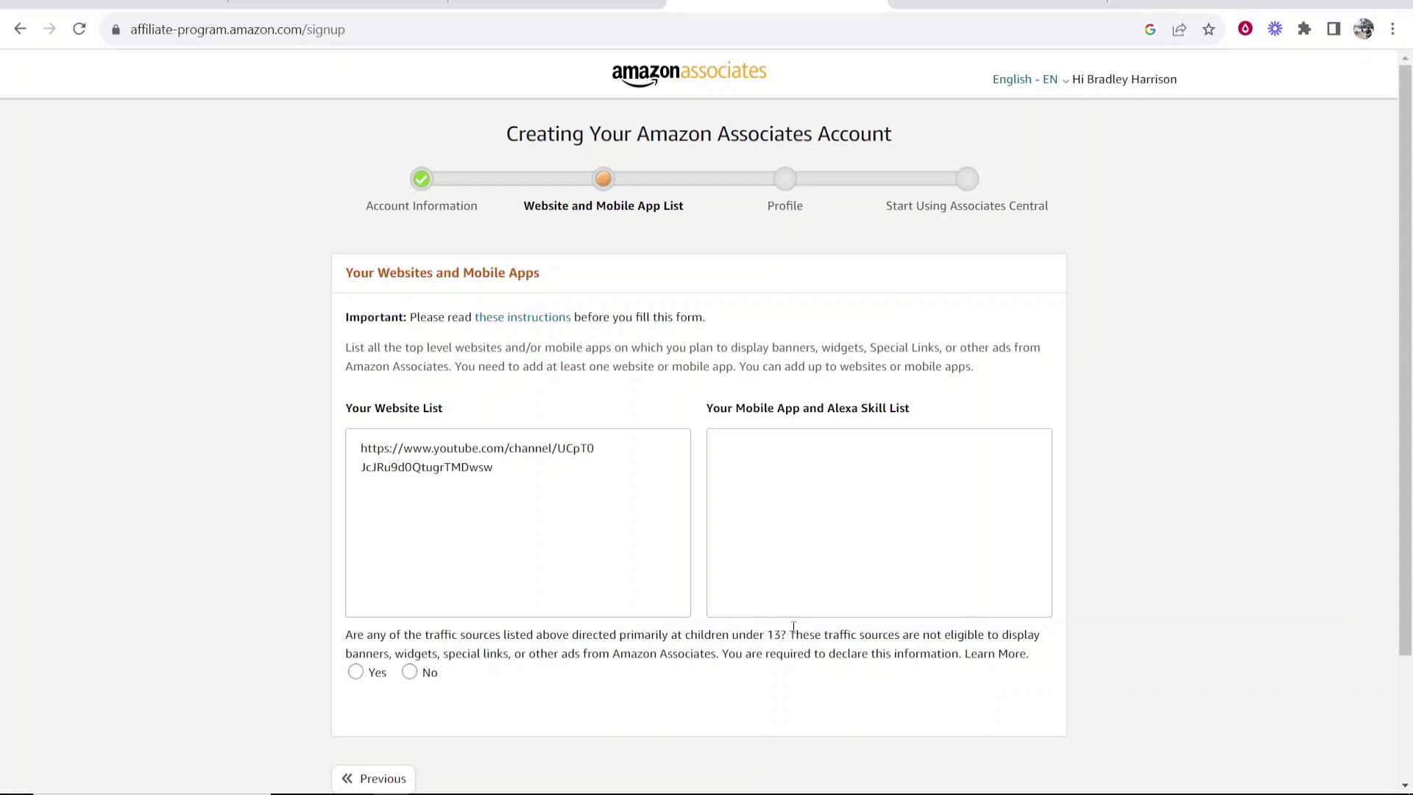
{"action": "left_click", "coordinate": [410, 672]}
{"action": "scroll", "coordinate": [487, 686], "scroll_direction": "down", "scroll_amount": 1}
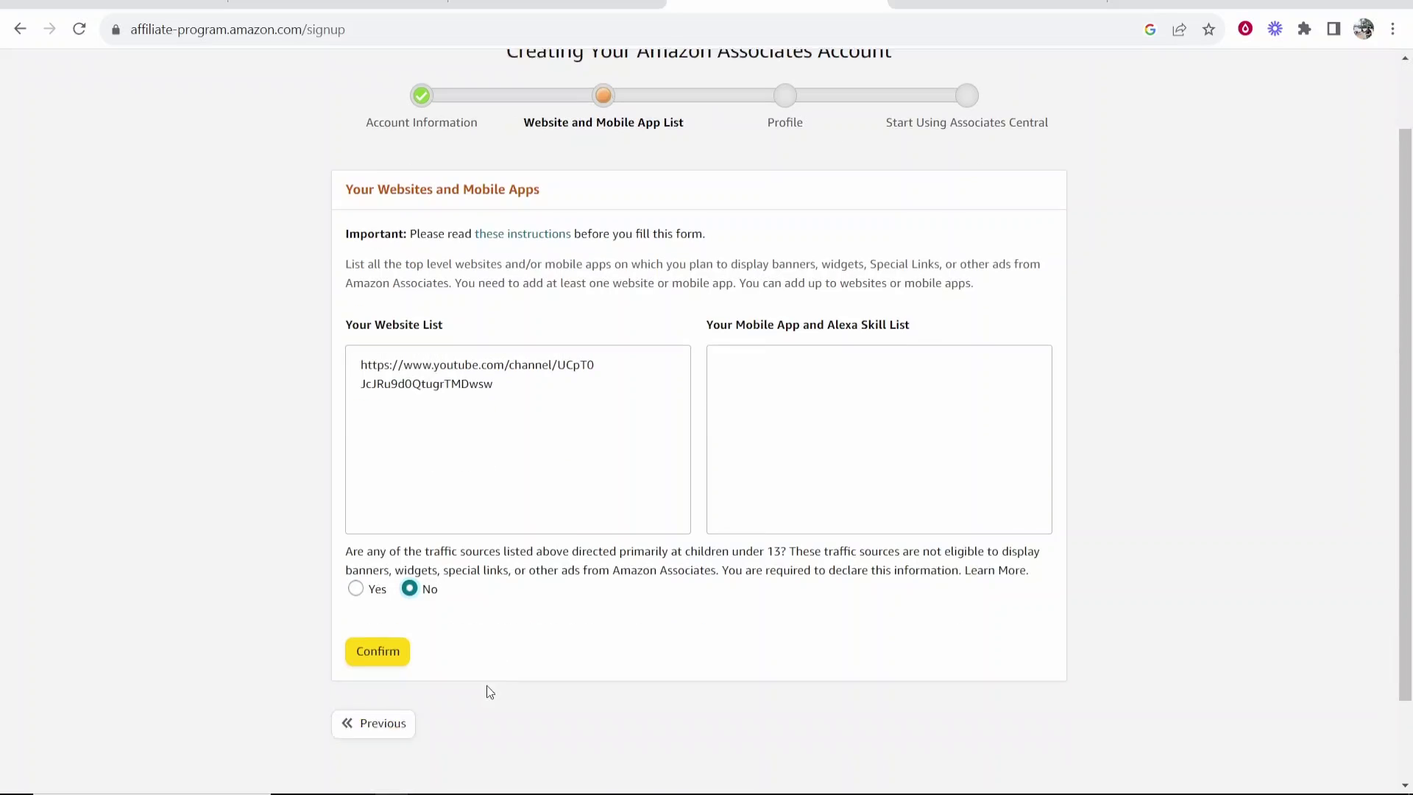
{"action": "left_click", "coordinate": [403, 639]}
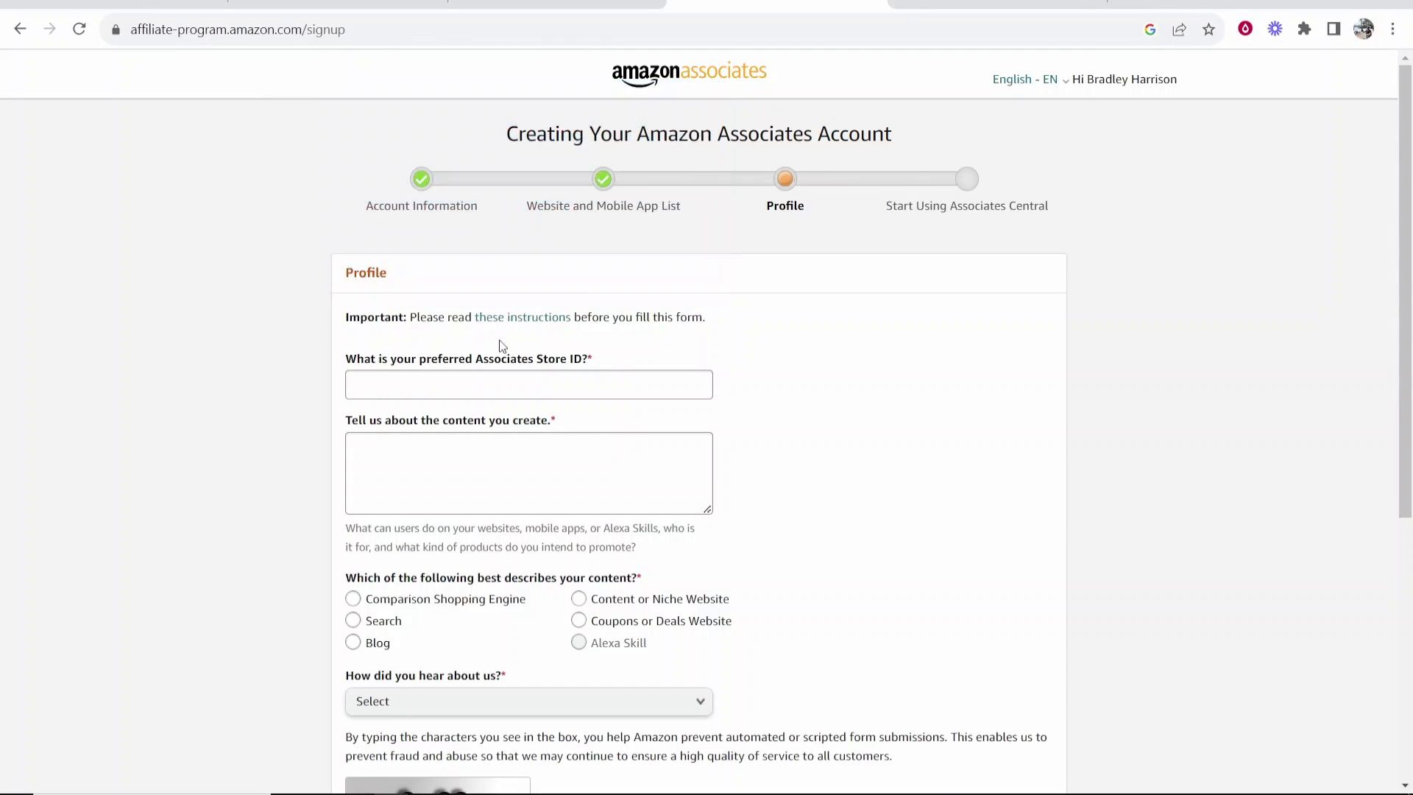
Enter 'KnowledgeBase' as the preferred Store ID
{"action": "left_click", "coordinate": [526, 372]}
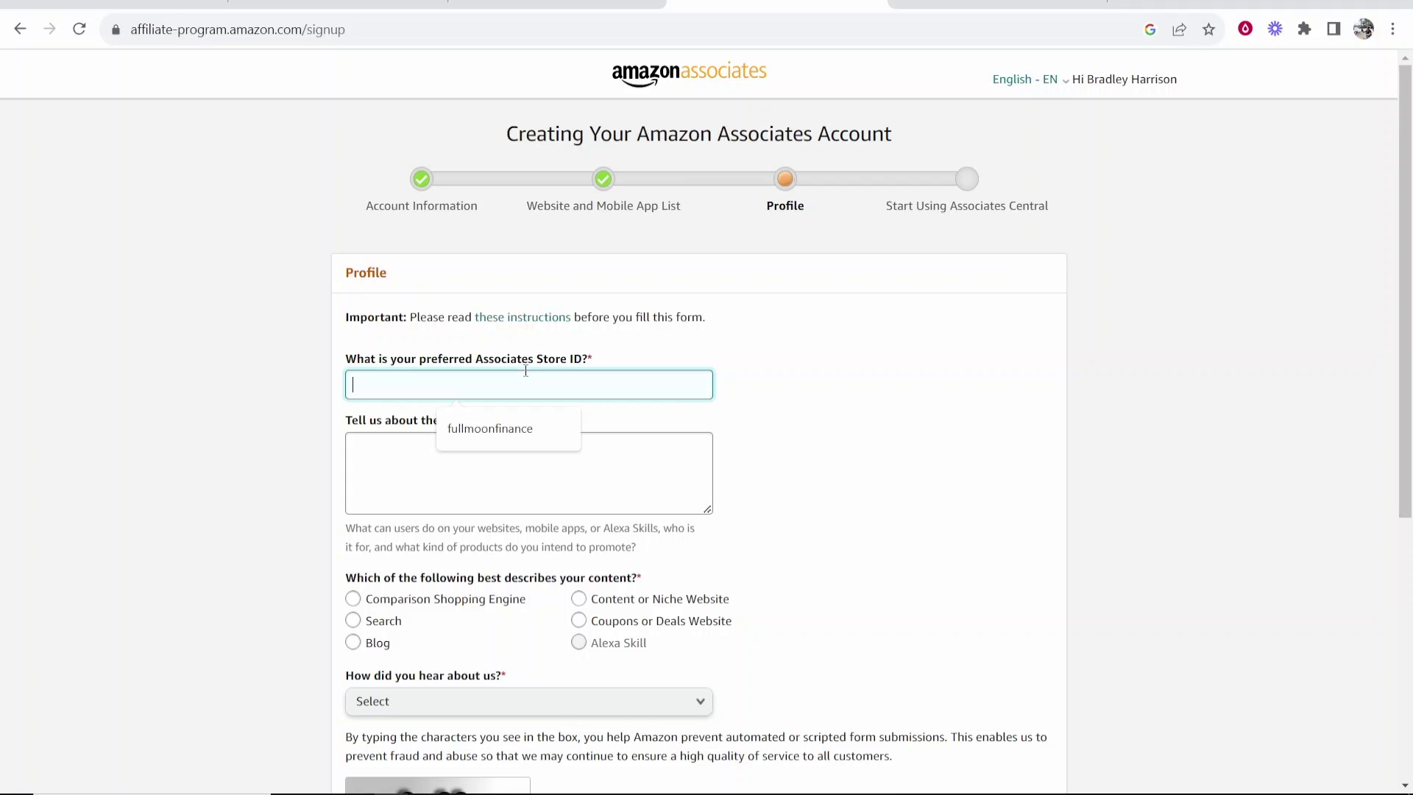
{"action": "type", "text": "Knowledge"}
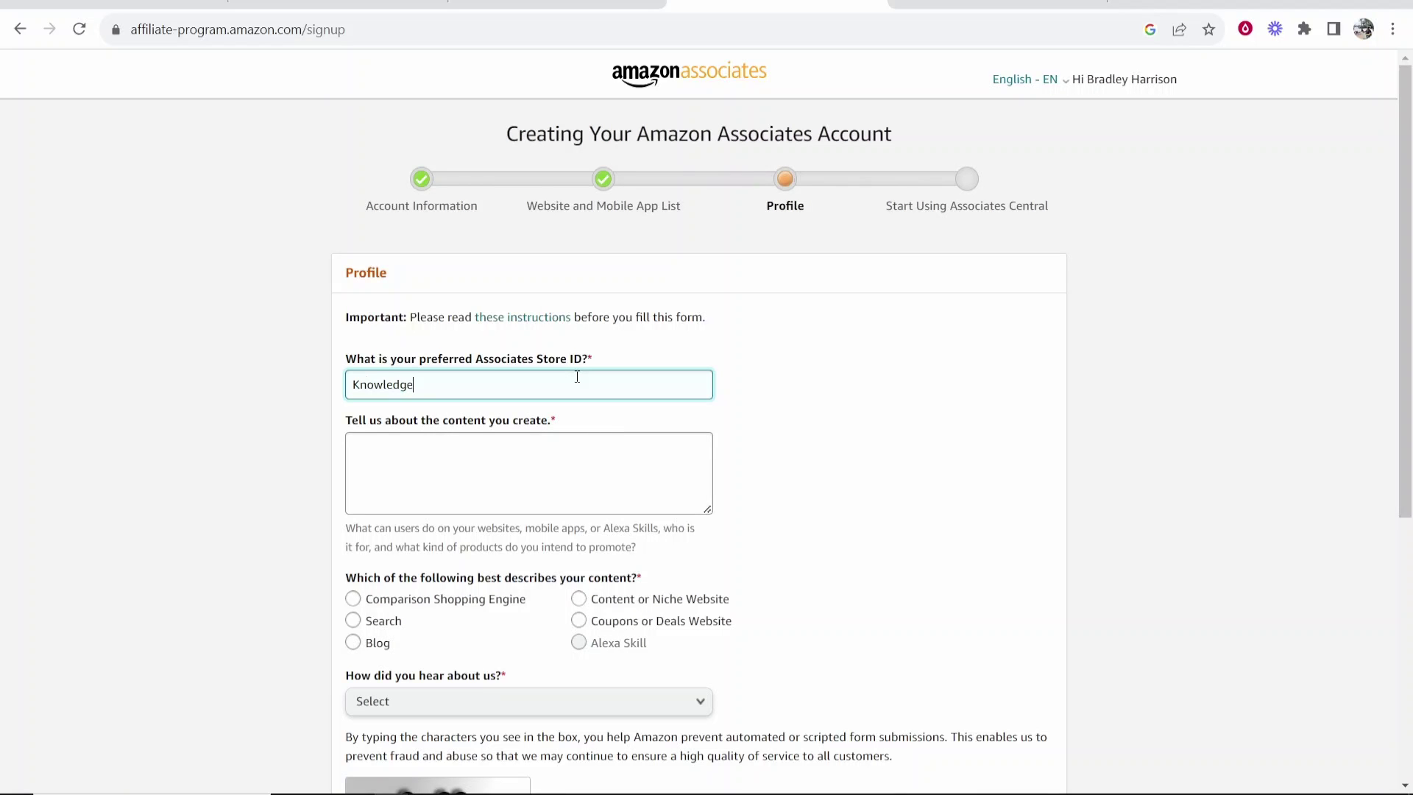
{"action": "type", "text": "Base"}
Describe the channel as a YouTube search-based channel making simple tutorial videos ranking in search
{"action": "left_click_drag", "start_coordinate": [579, 413], "coordinate": [352, 425]}
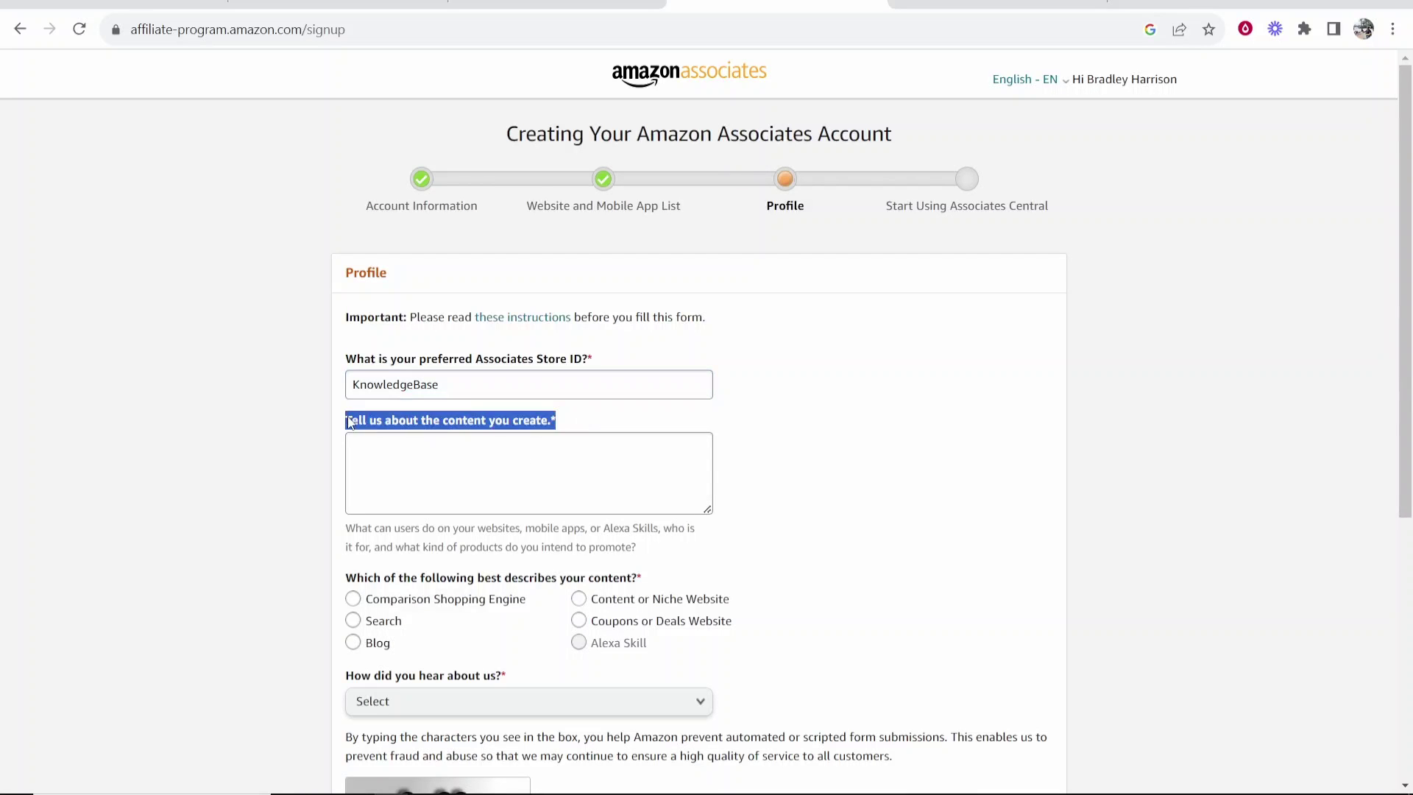
{"action": "left_click", "coordinate": [351, 425]}
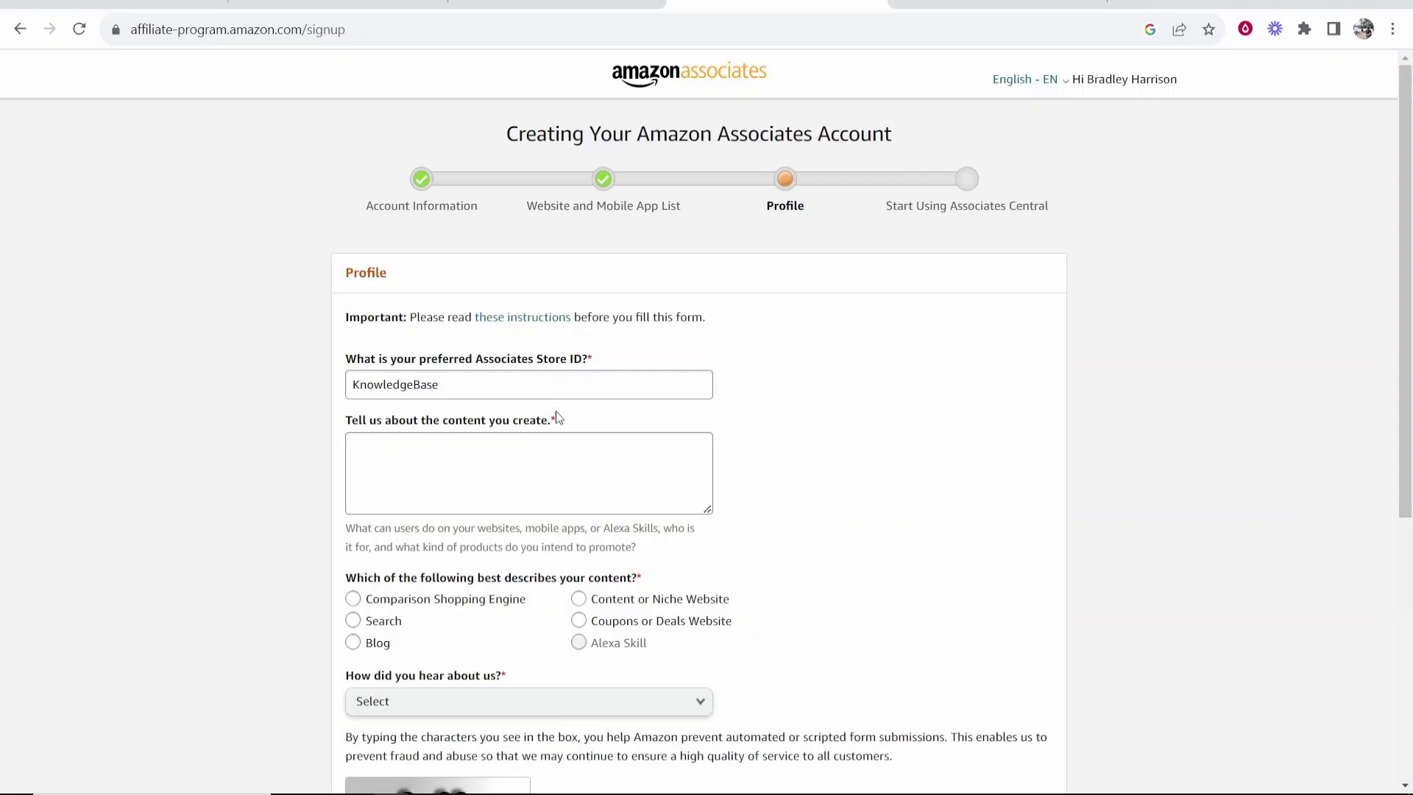
{"action": "left_click", "coordinate": [580, 480]}
{"action": "type", "text": "My channel is a "}
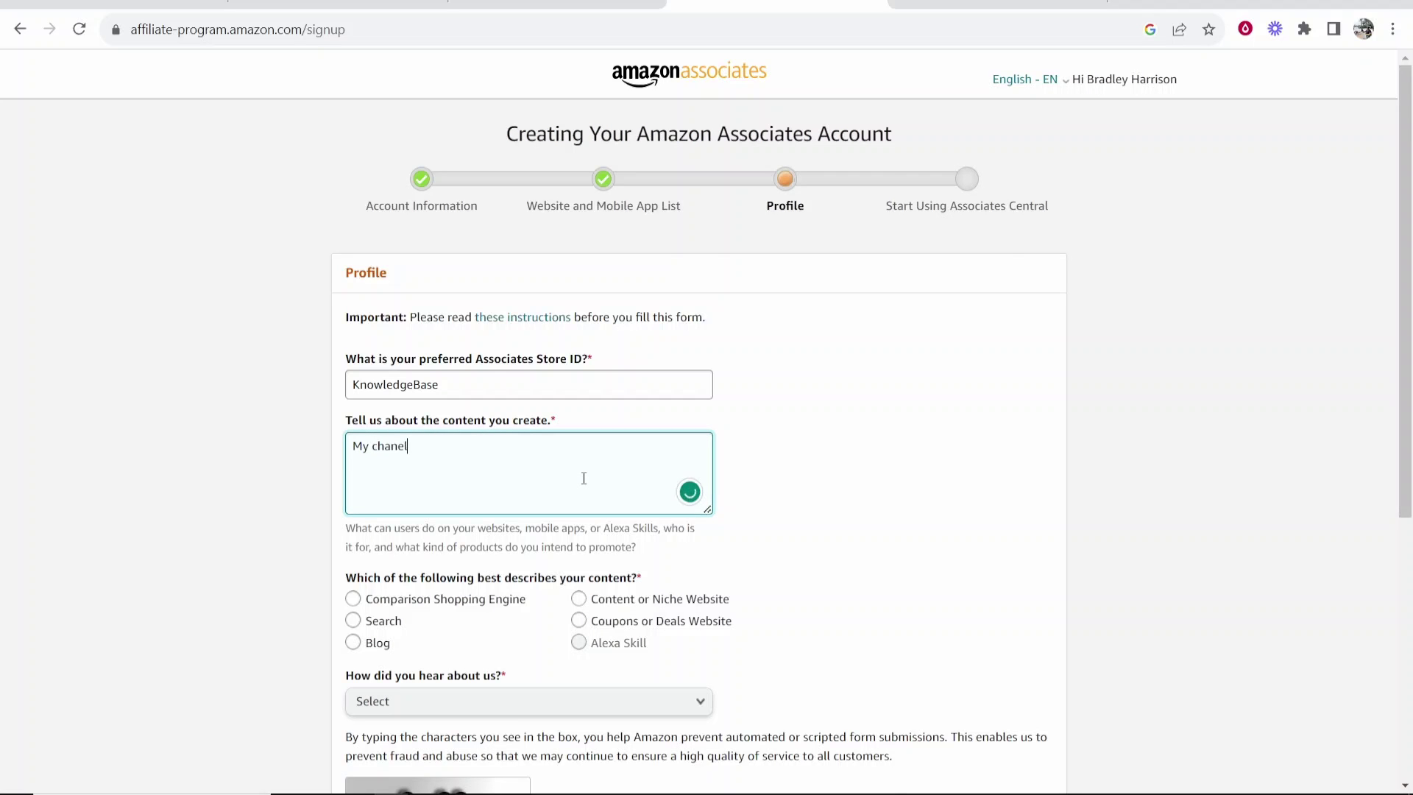
{"action": "type", "text": "youtube search based channel that c"}
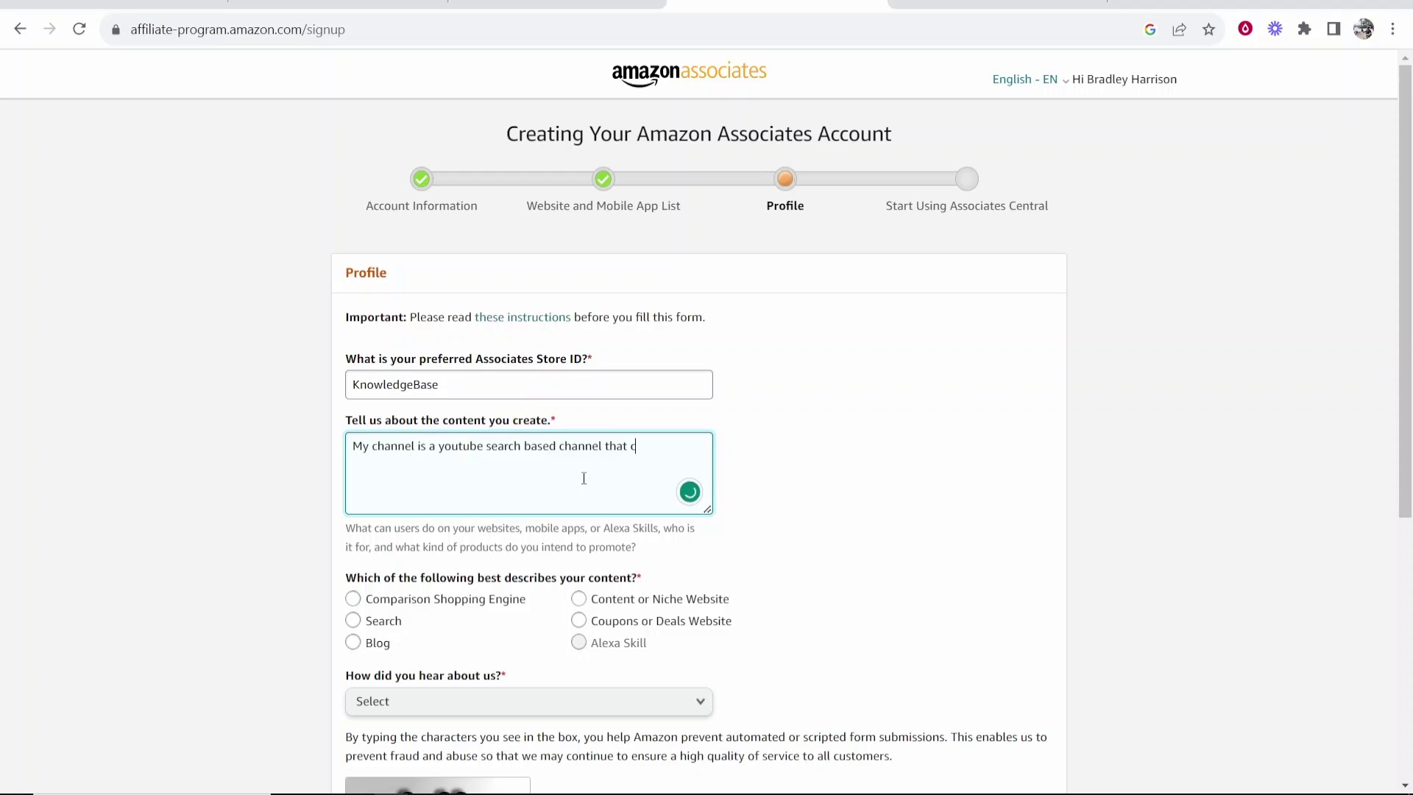
{"action": "type", "text": "reates simple tutorial videos and ranks them o"}
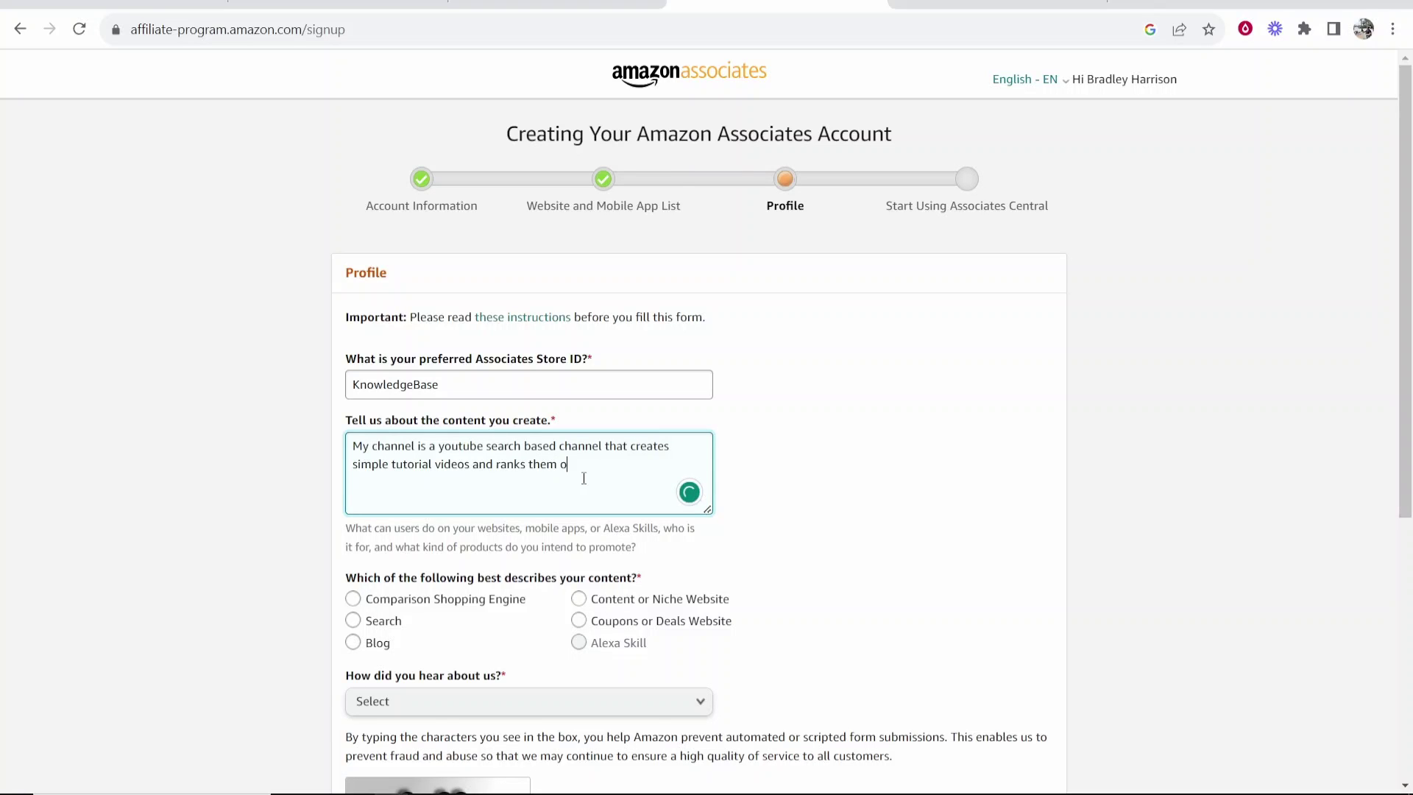
{"action": "key", "text": "BackSpace"}
{"action": "type", "text": "in YouTube search."}
{"action": "left_click", "coordinate": [756, 461]}
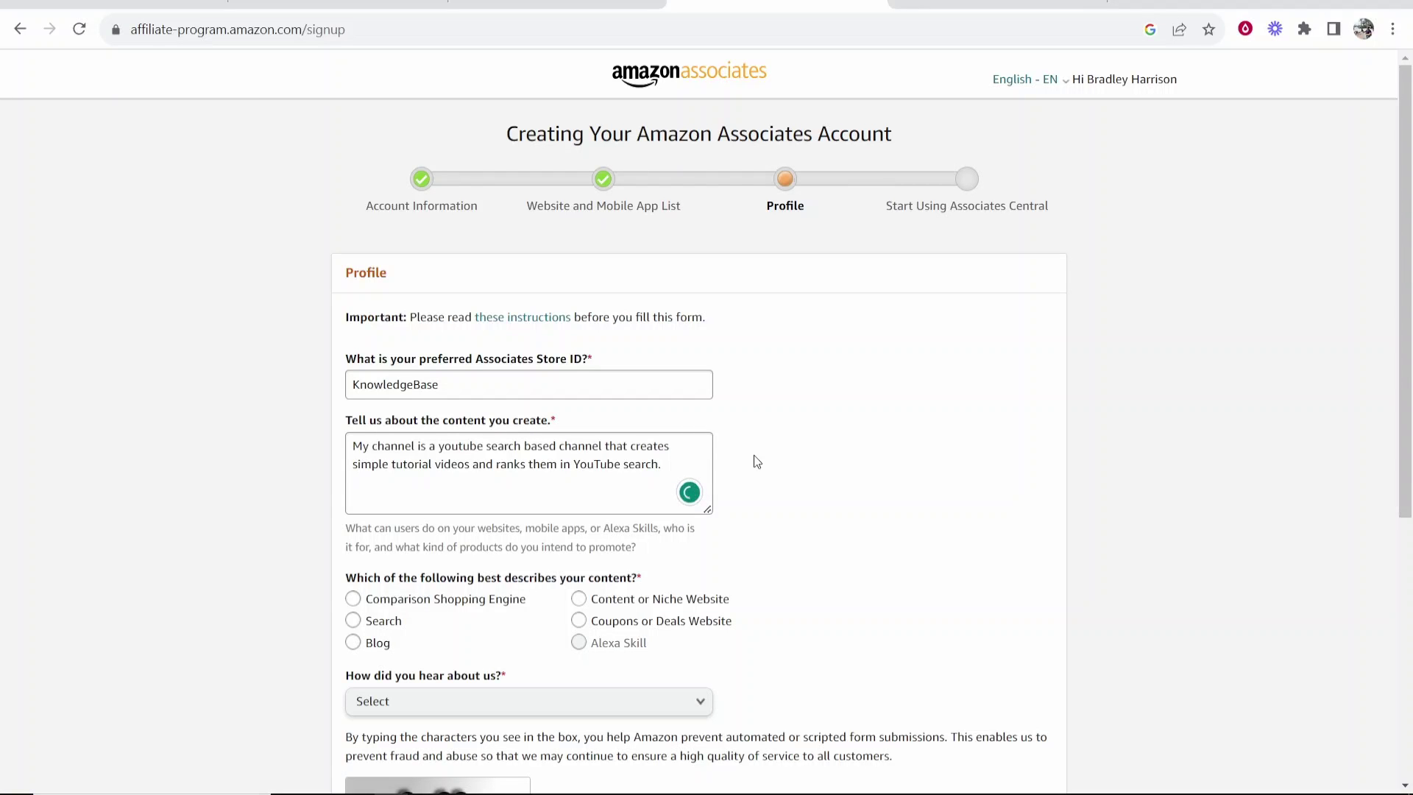
Set the content type to Content or Niche Website
{"action": "scroll", "coordinate": [754, 454], "scroll_direction": "down", "scroll_amount": 1}
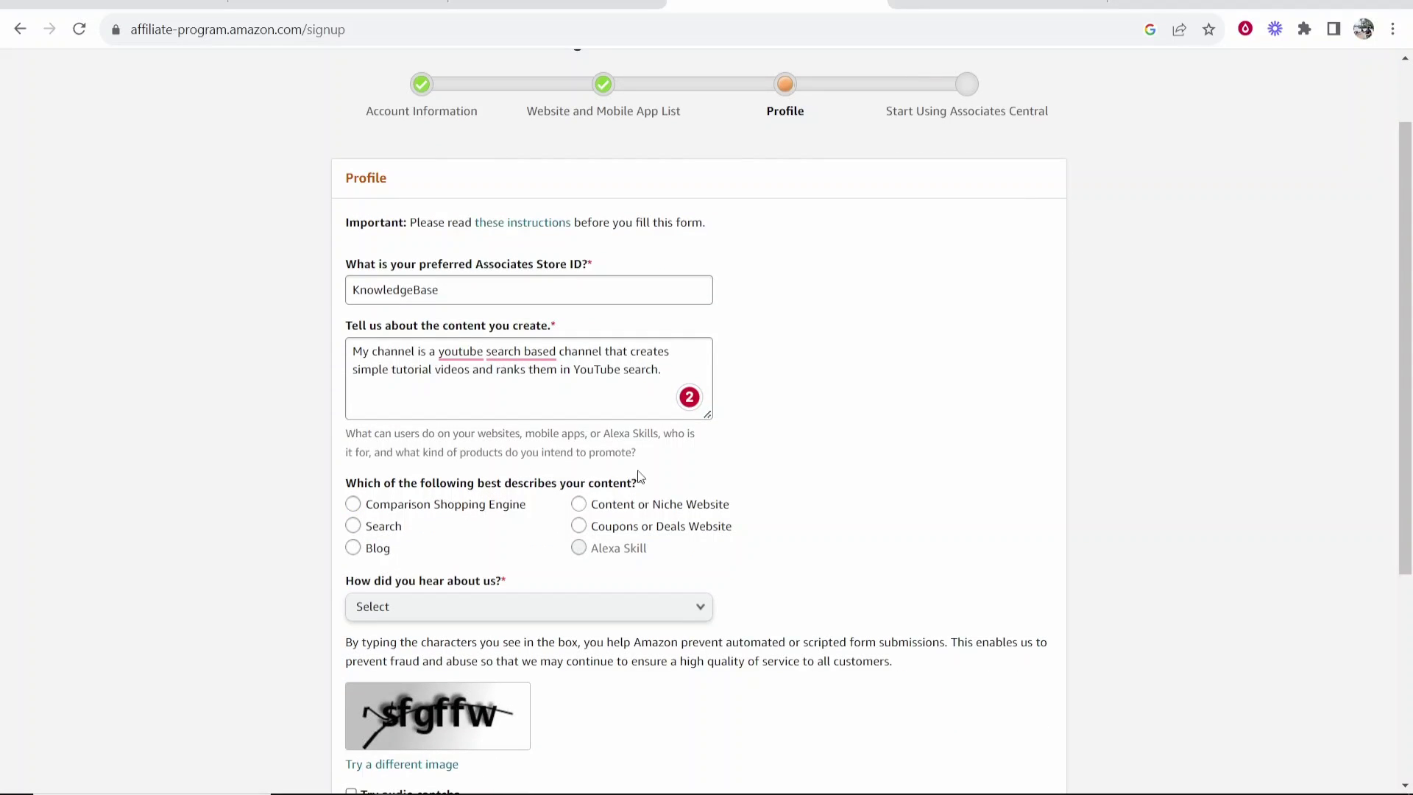
{"action": "left_click", "coordinate": [384, 526]}
{"action": "left_click", "coordinate": [582, 506]}
Choose Word of Mouth for how you heard about the program and submit
{"action": "scroll", "coordinate": [647, 546], "scroll_direction": "down", "scroll_amount": 1}
{"action": "left_click_drag", "start_coordinate": [557, 547], "coordinate": [345, 548]}
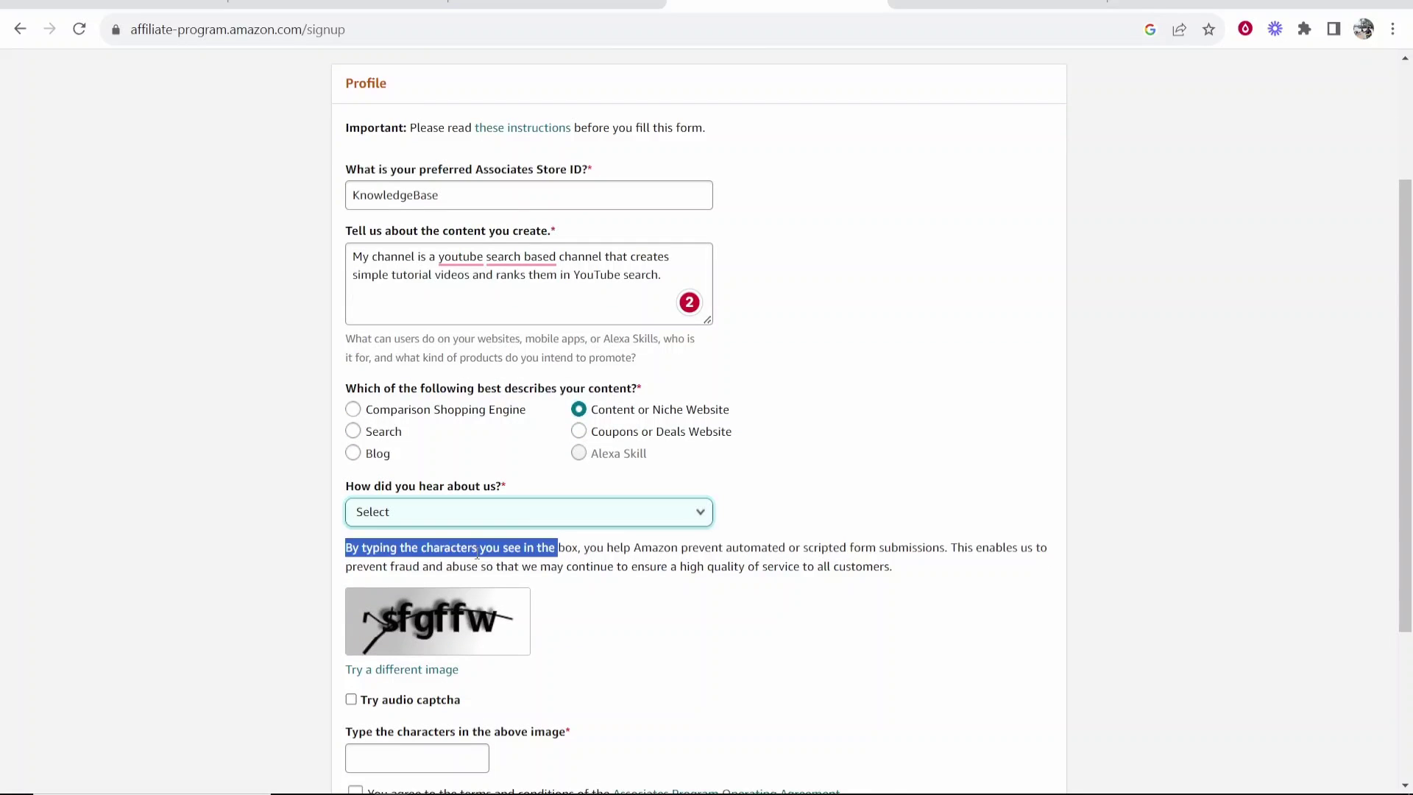
{"action": "left_click", "coordinate": [507, 511]}
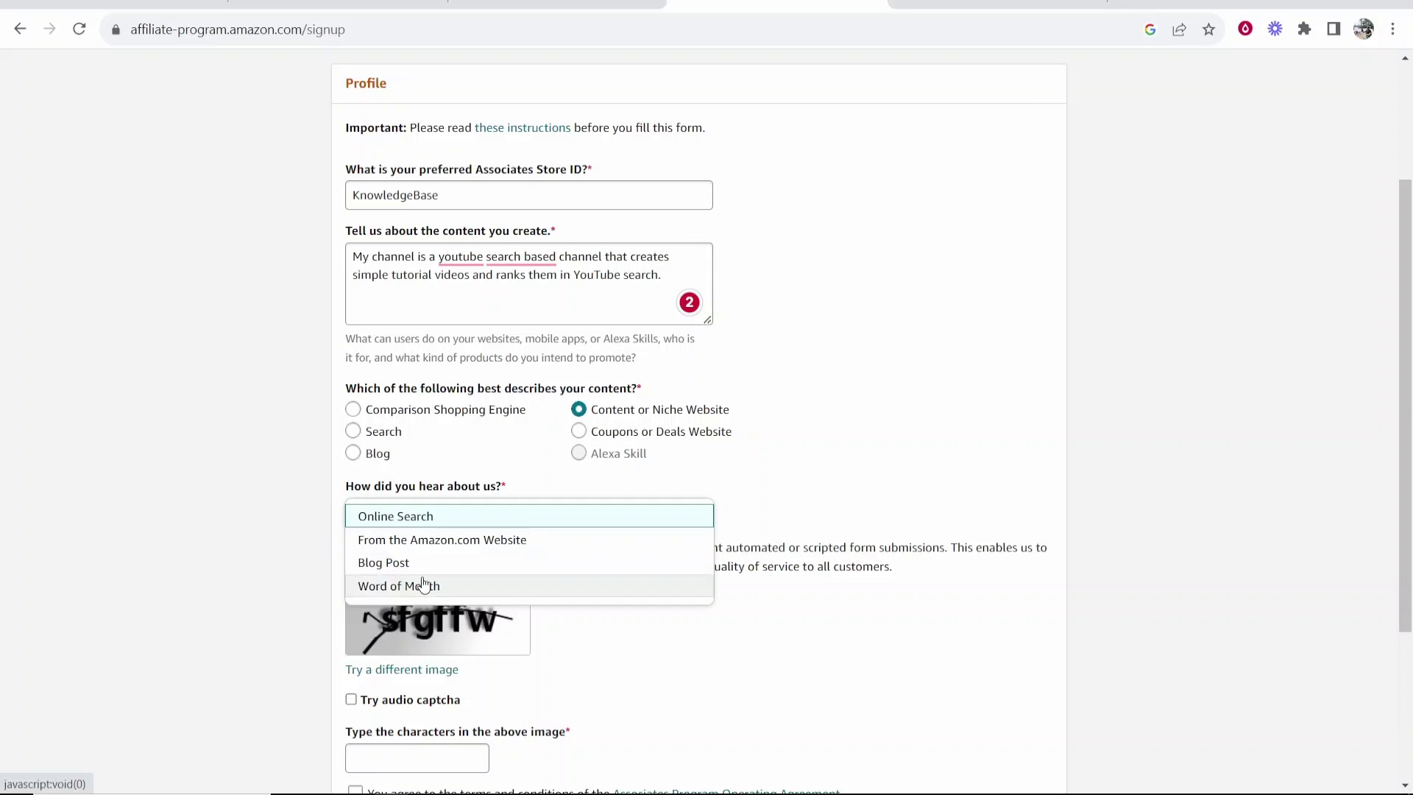
{"action": "left_click", "coordinate": [368, 586]}
{"action": "scroll", "coordinate": [392, 593], "scroll_direction": "down", "scroll_amount": 1}
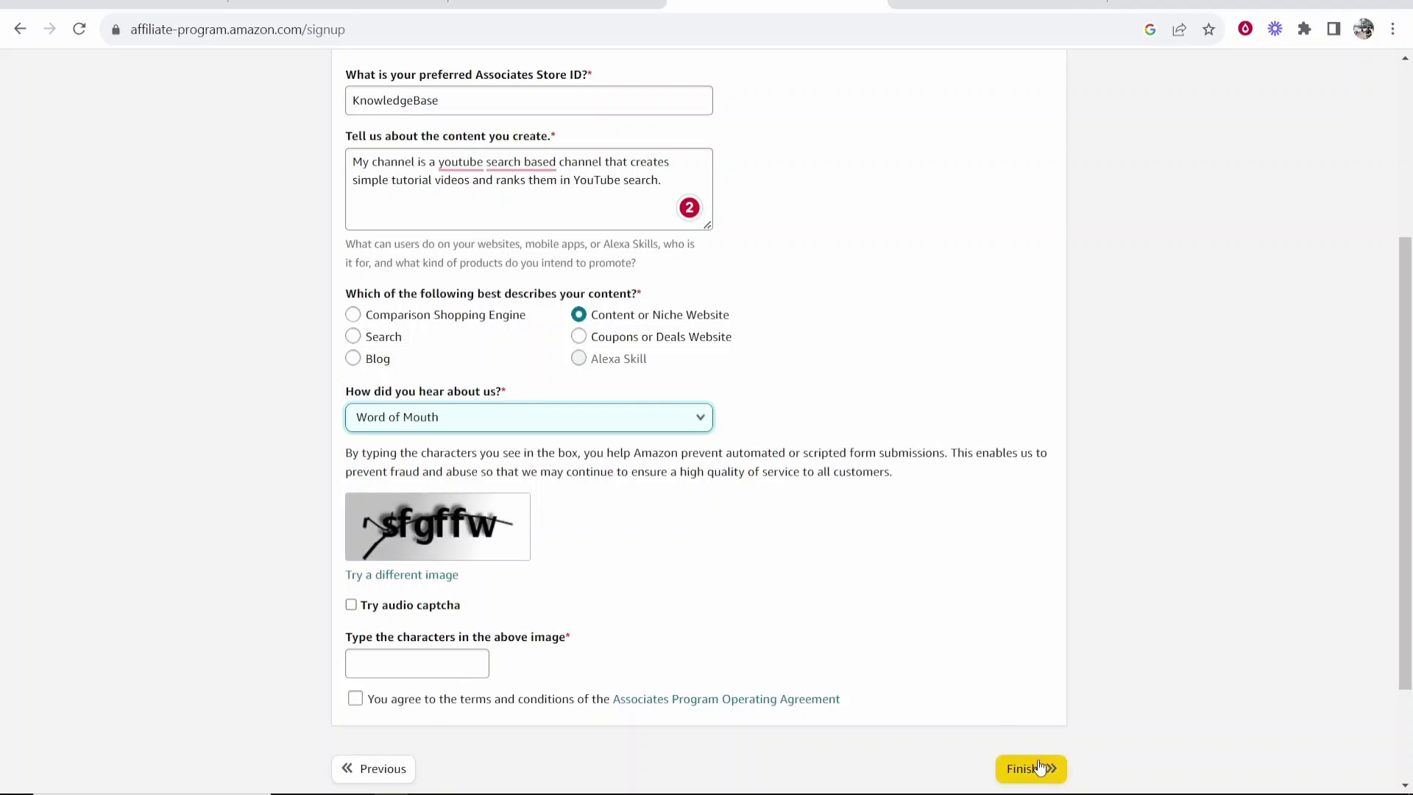
{"action": "left_click", "coordinate": [1015, 769]}
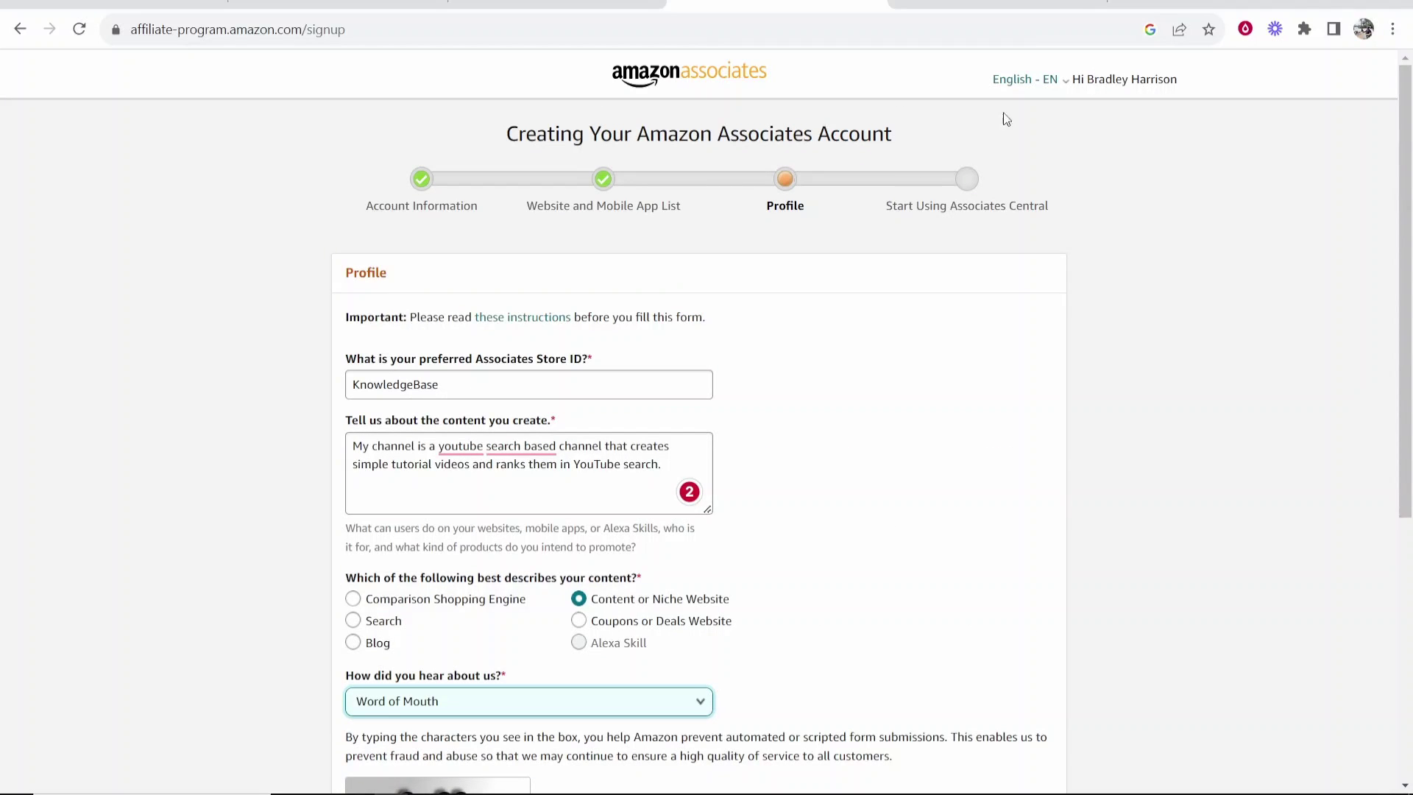